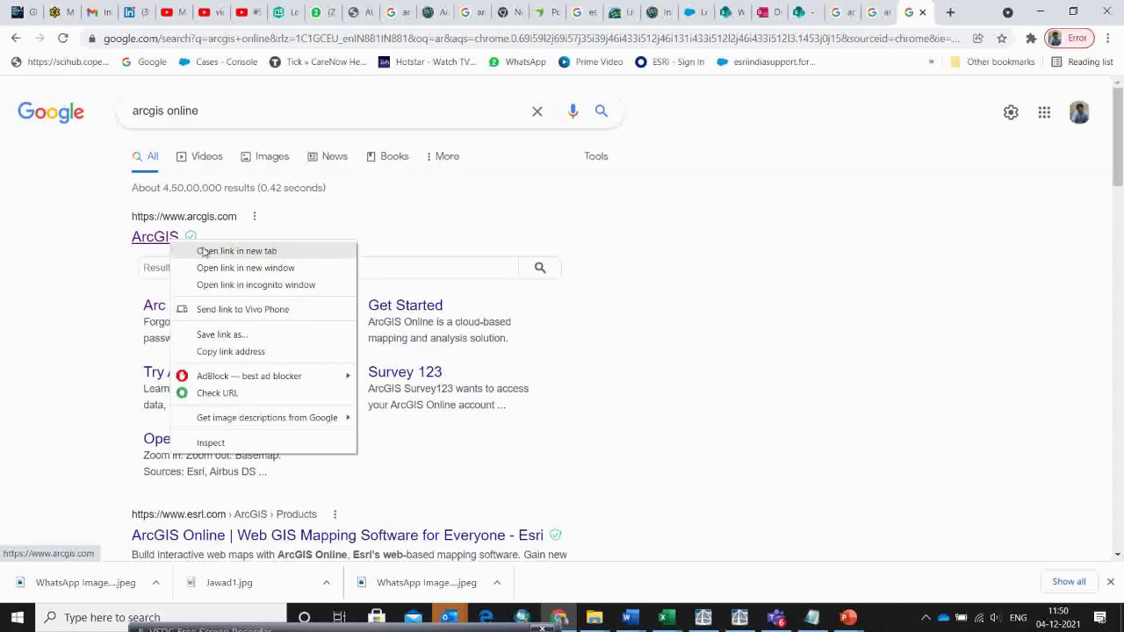
Open ArcGIS Online in a new tab, sign in, and start a new map in Map Viewer
click(101, 284)
right_click(184, 309)
click(220, 318)
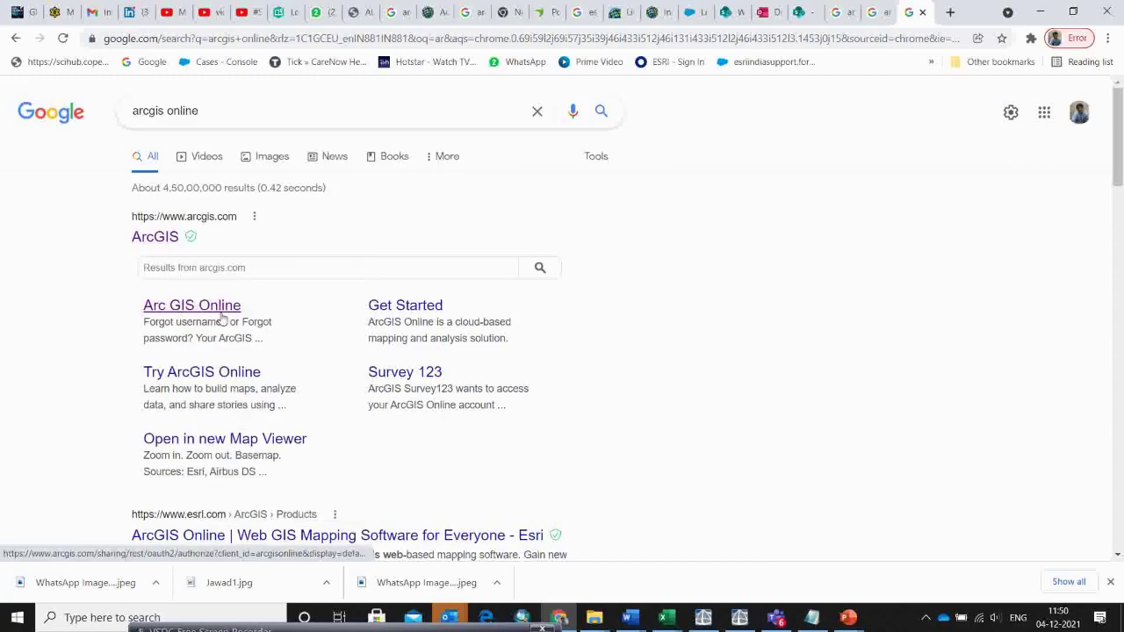
click(919, 12)
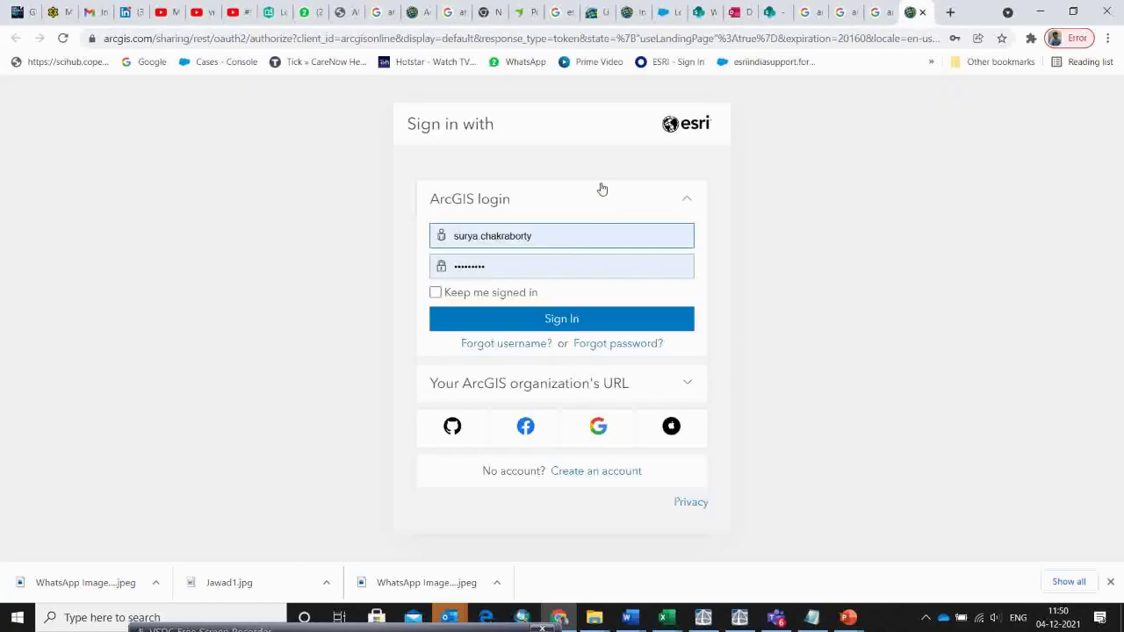
click(571, 325)
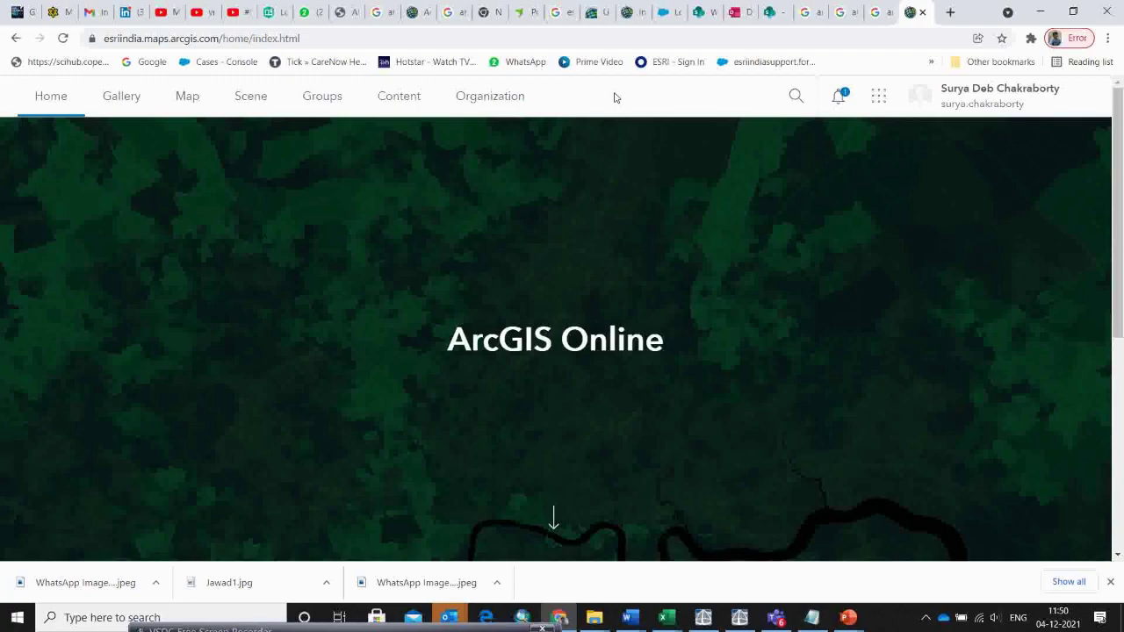
click(190, 101)
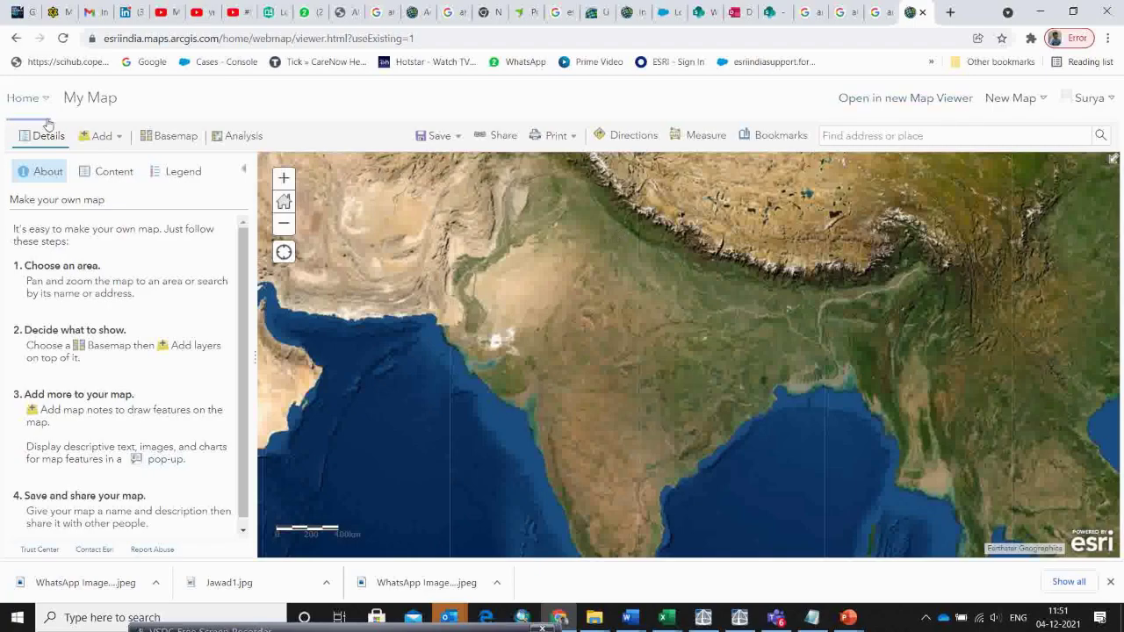
Search layers for 'cyclone' and switch the search source from My Content to Living Atlas
click(116, 141)
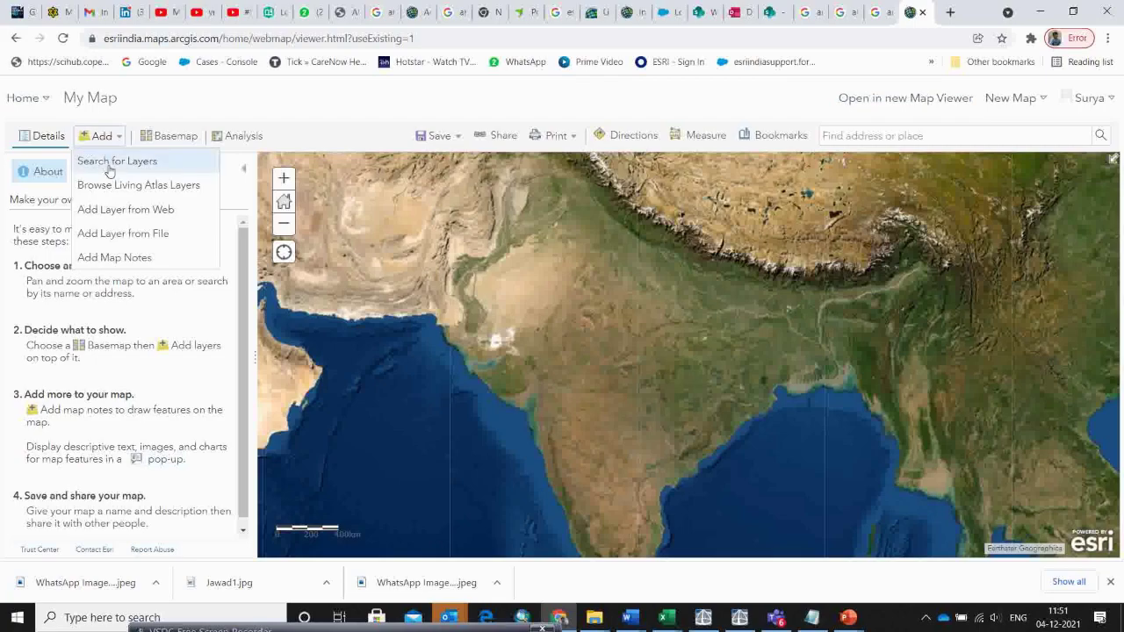
click(110, 167)
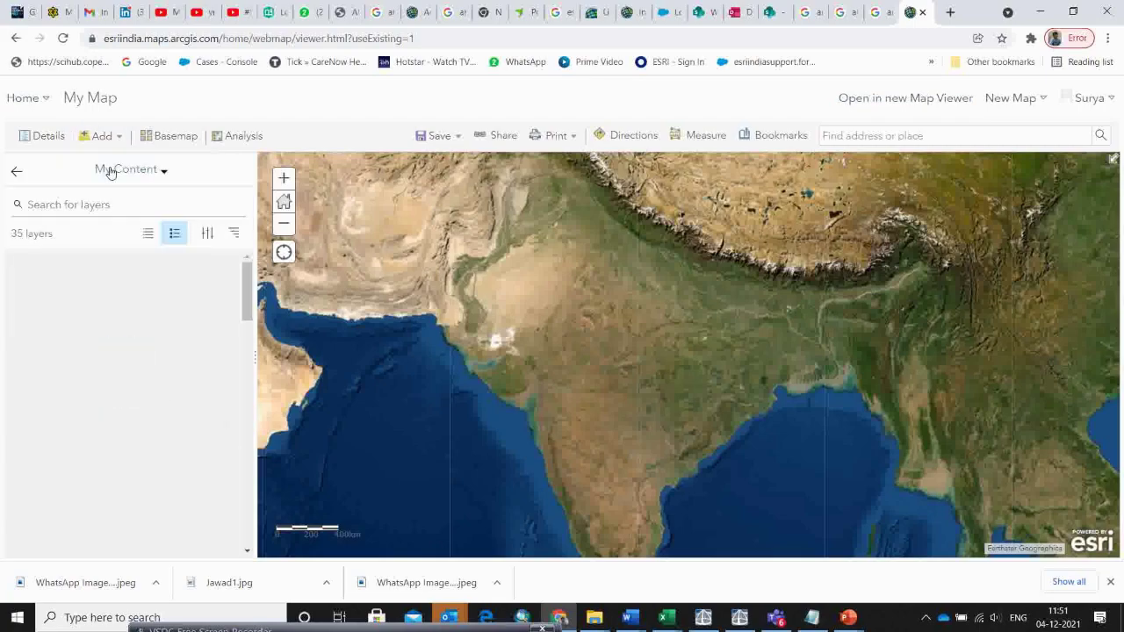
click(81, 205)
text(cyclone)
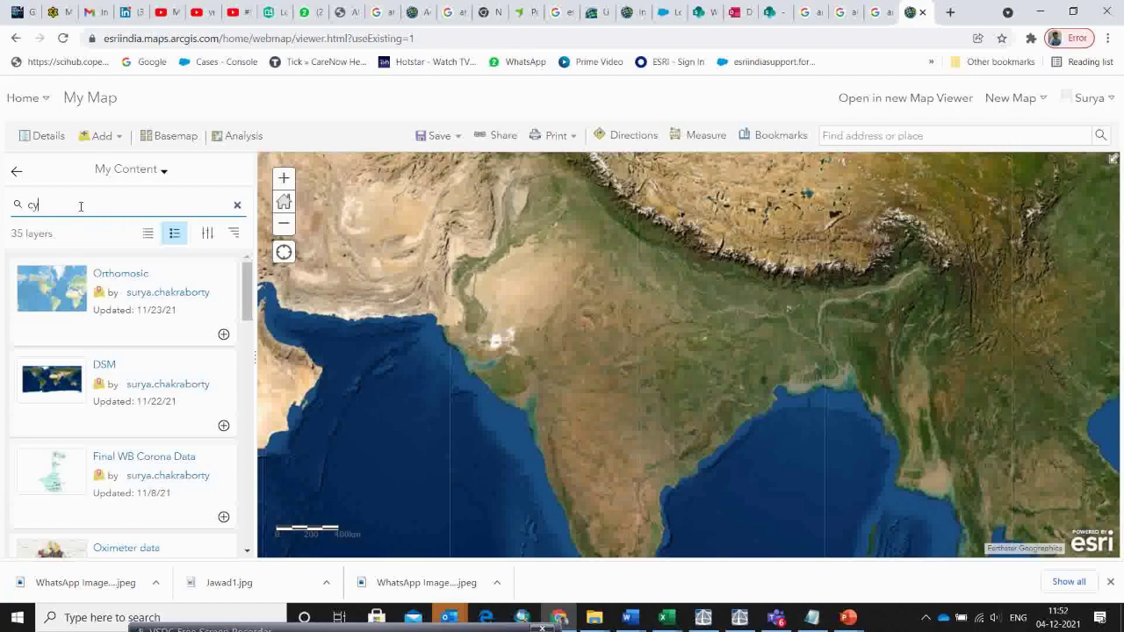
key(Return)
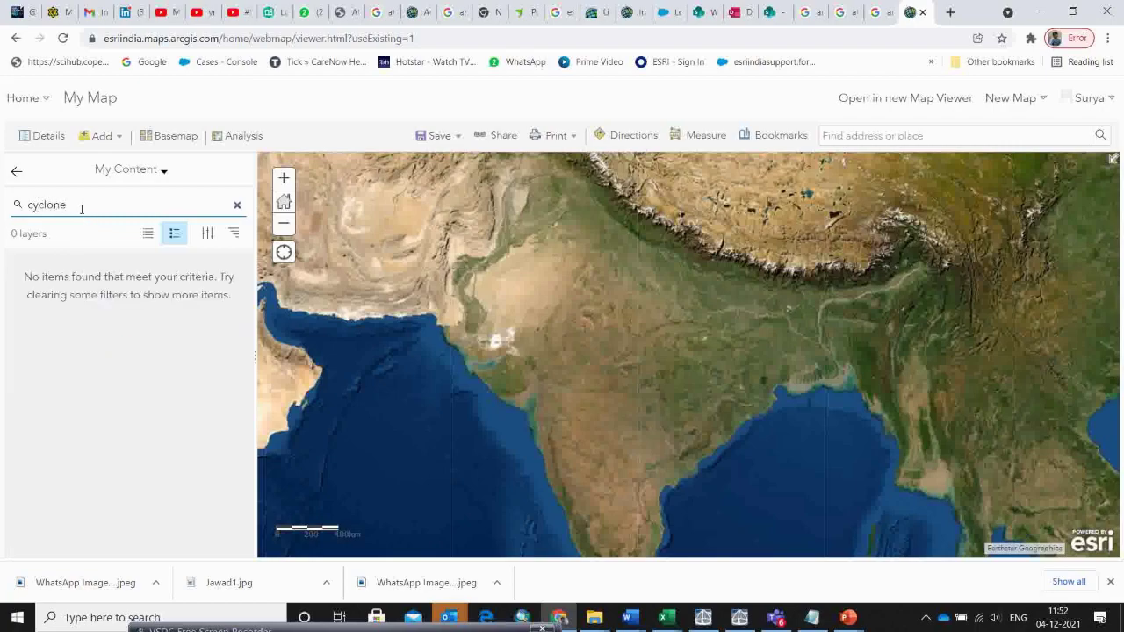
key(BackSpace)
key(BackSpace)
key(BackSpace)
key(BackSpace)
key(BackSpace)
text(clone)
click(163, 174)
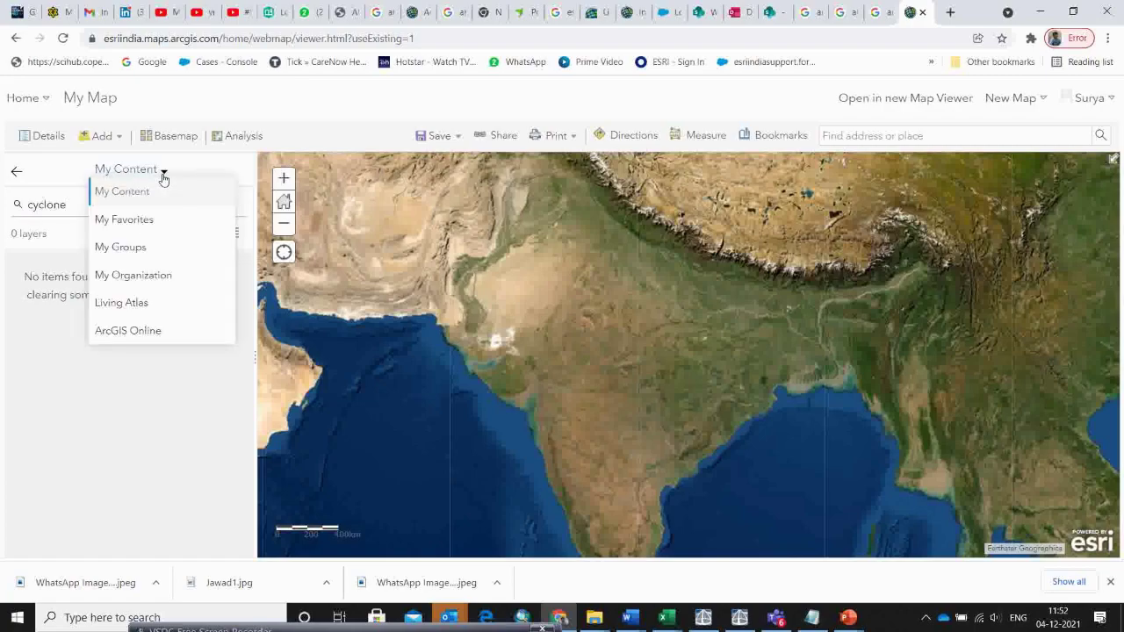
click(134, 305)
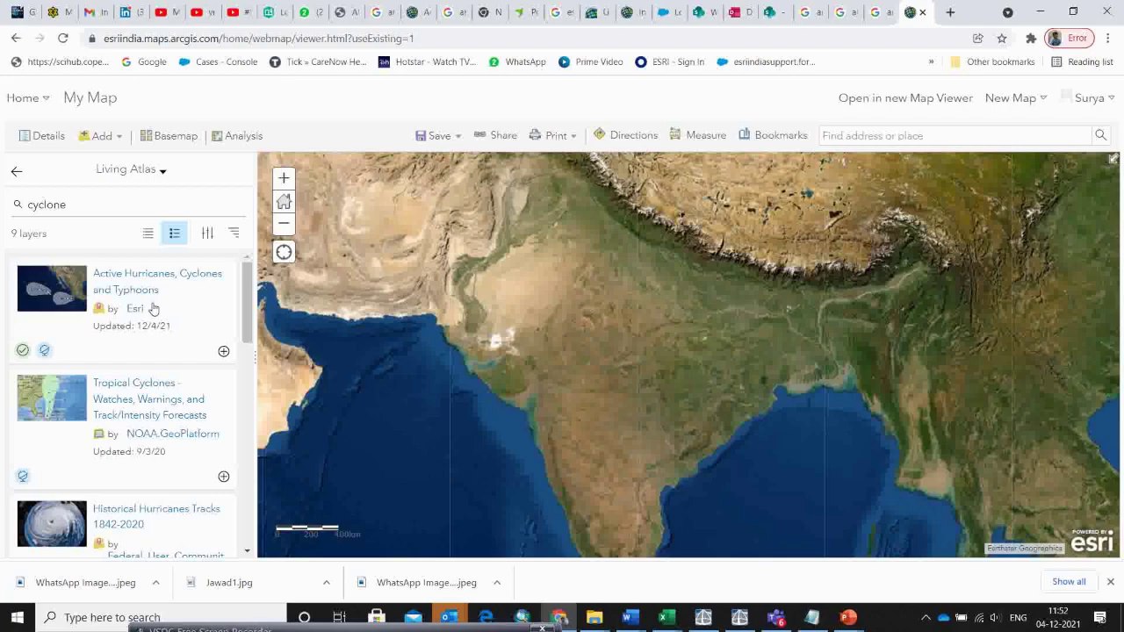
Add the Active Hurricanes, Cyclones and Typhoons layer and inspect Jawad's forecast positions along its track
click(224, 353)
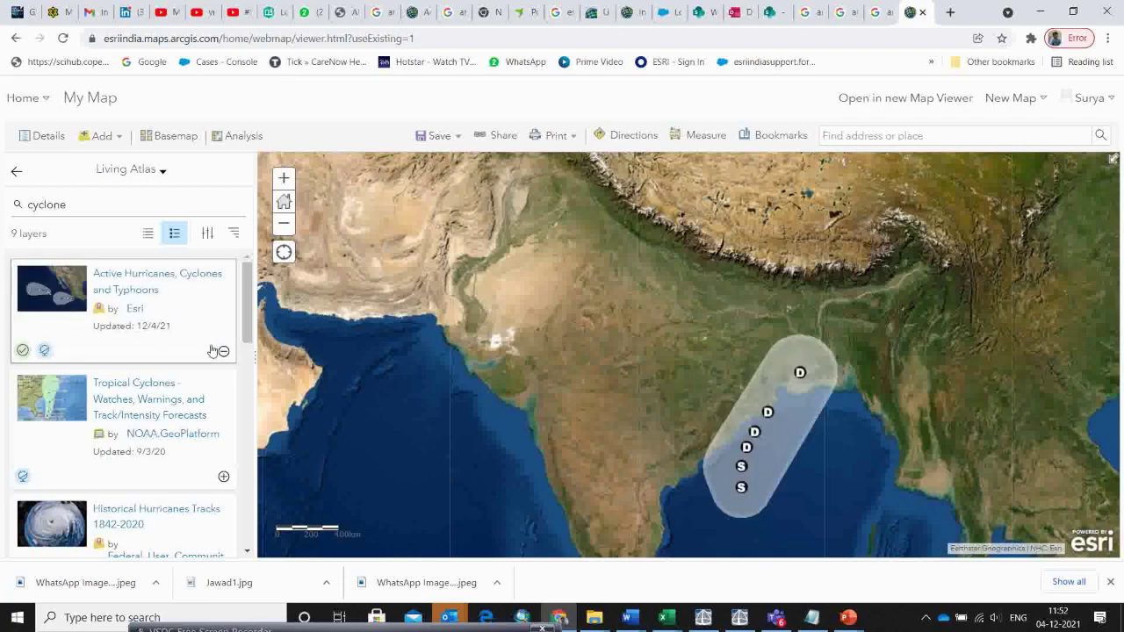
drag(597, 439, 567, 414)
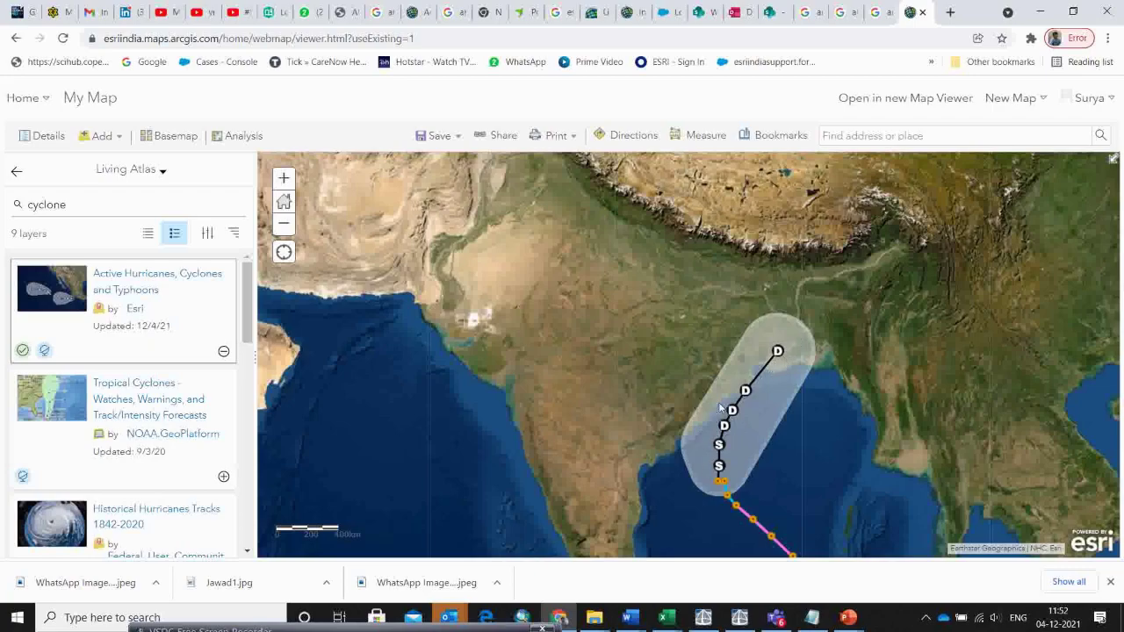
click(778, 355)
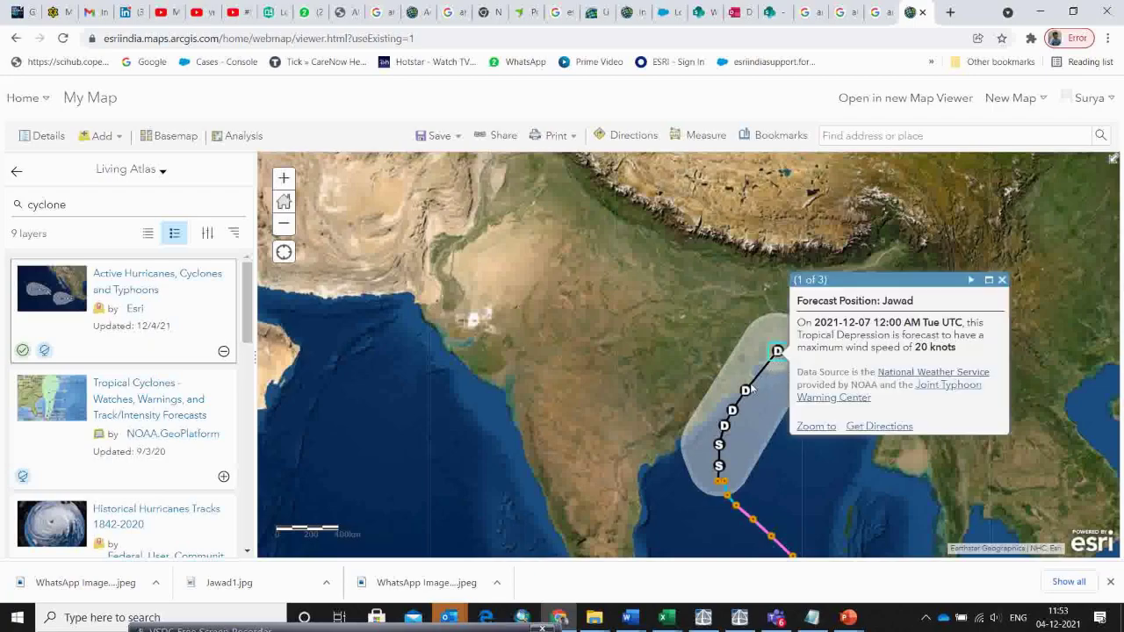
click(746, 390)
click(733, 410)
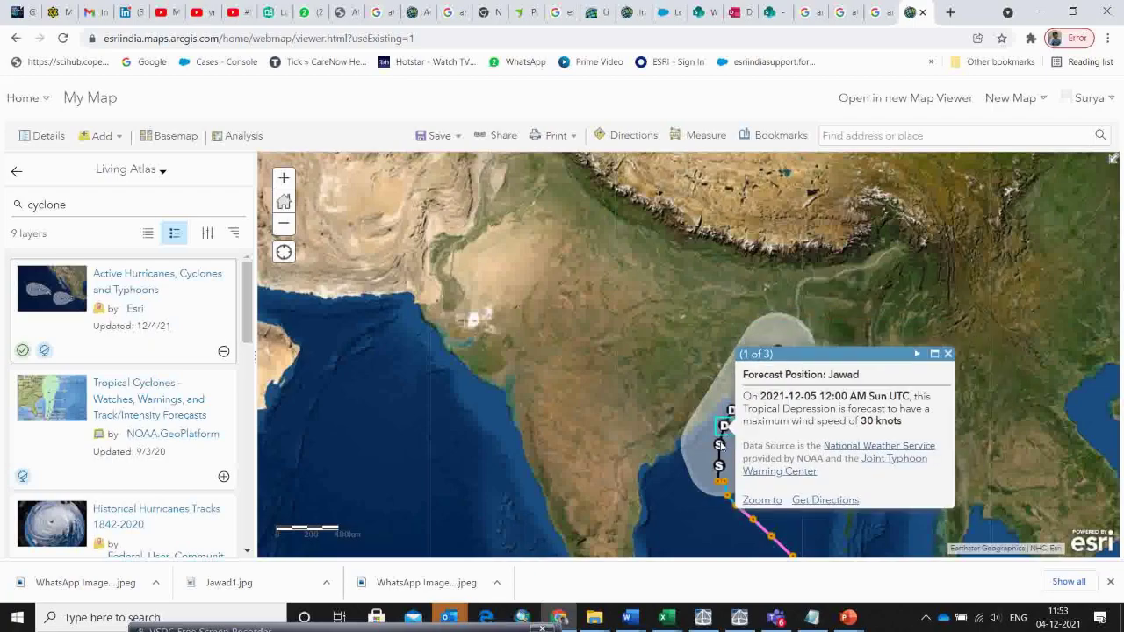
click(719, 445)
click(718, 466)
click(723, 482)
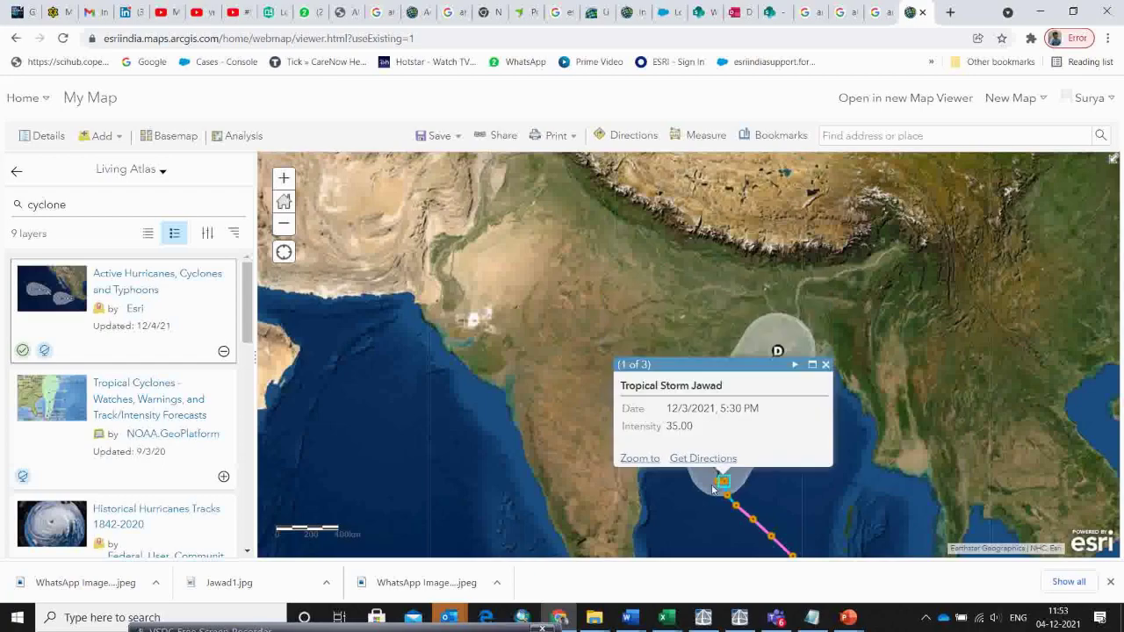
click(825, 364)
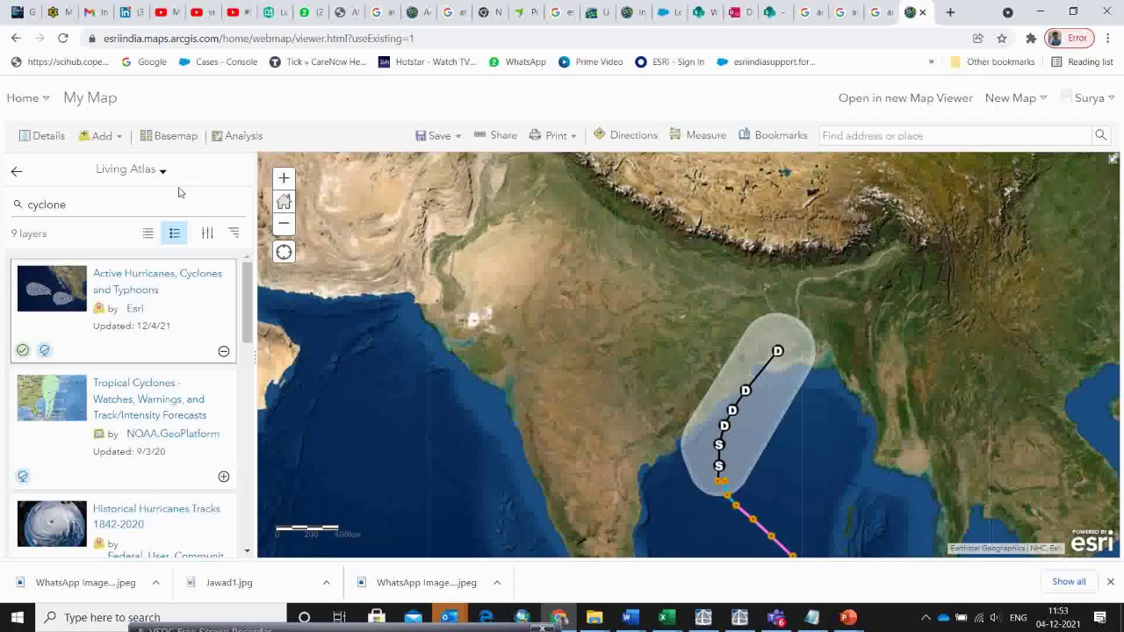
click(71, 205)
Search for 'NOAA colorized image', add NOAA Colorized Satellite Imagery, and center the storm clouds
drag(71, 204, 2, 209)
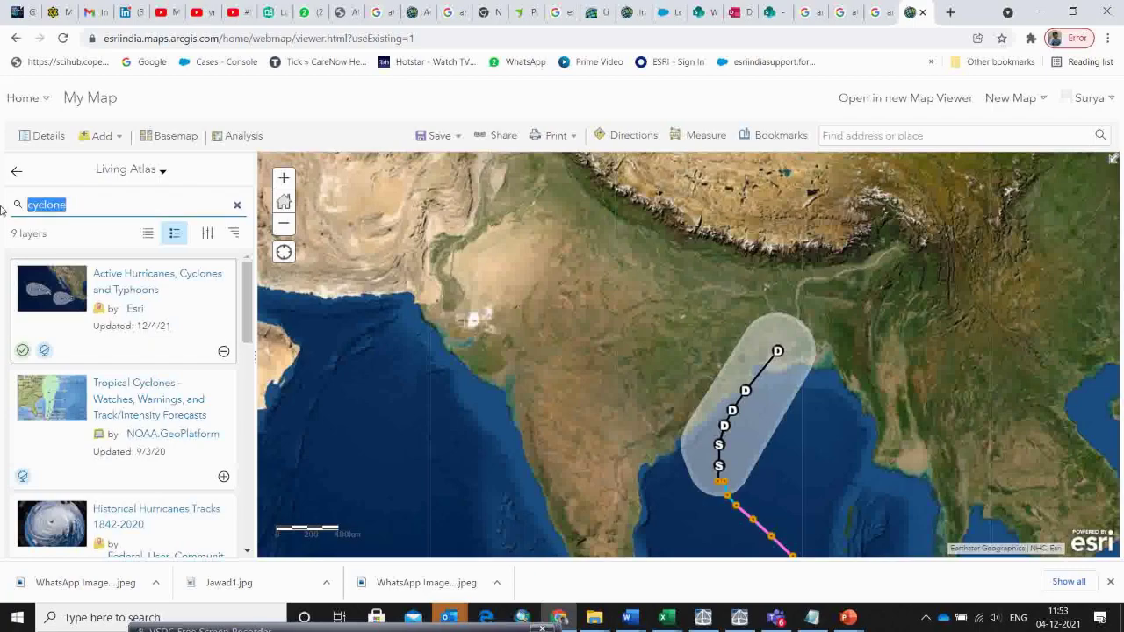
text(No)
key(BackSpace)
text(OAA color)
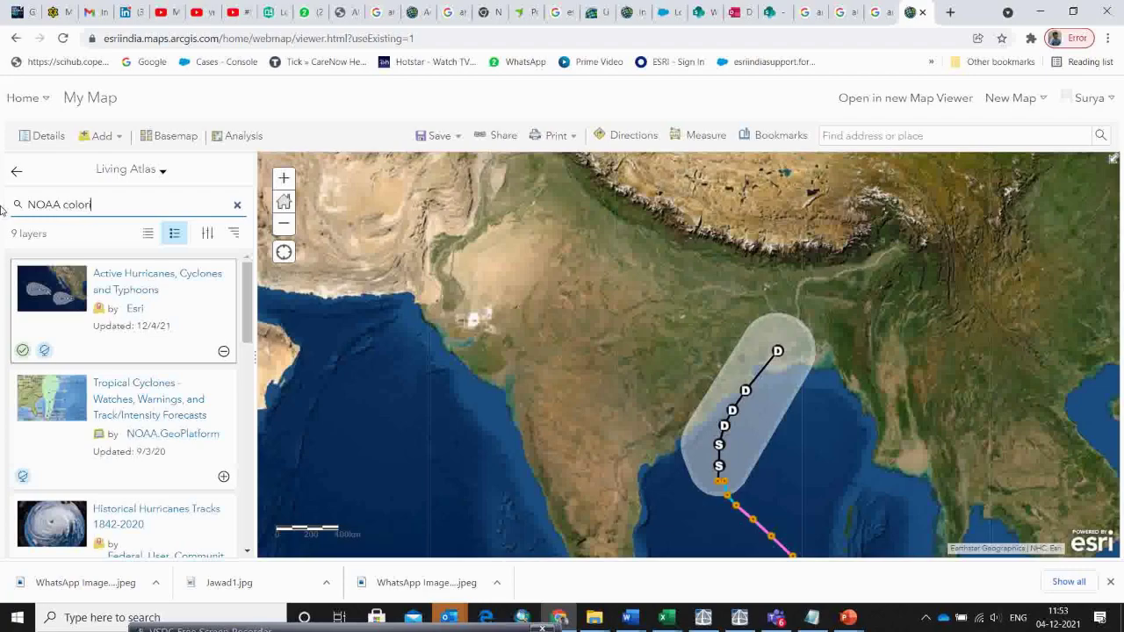
text(ized image)
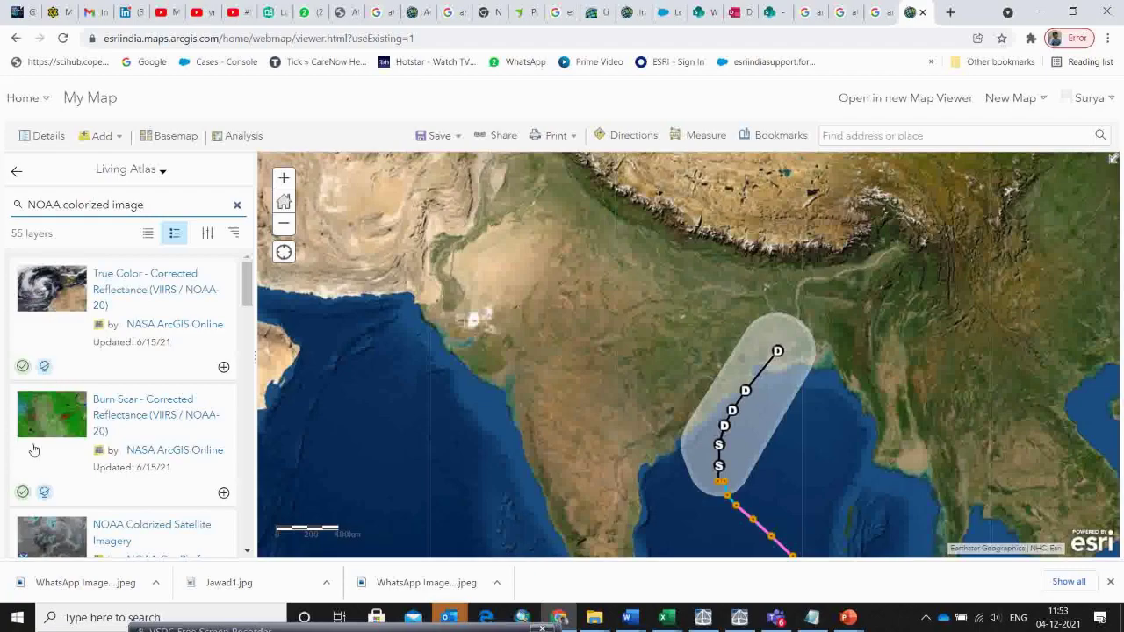
drag(246, 301, 247, 315)
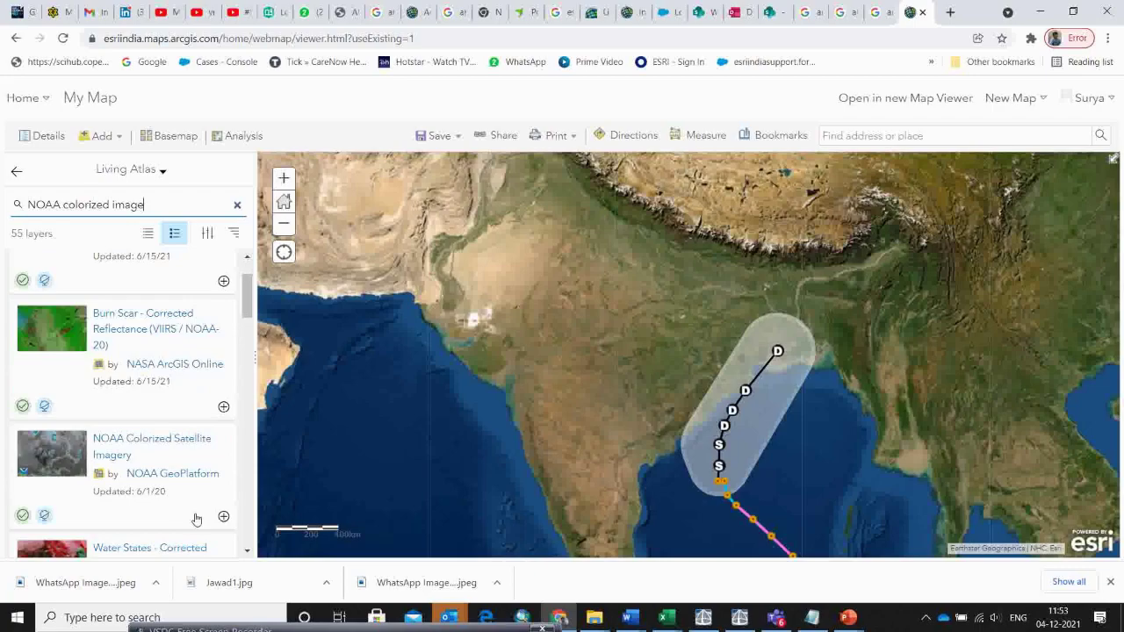
click(223, 516)
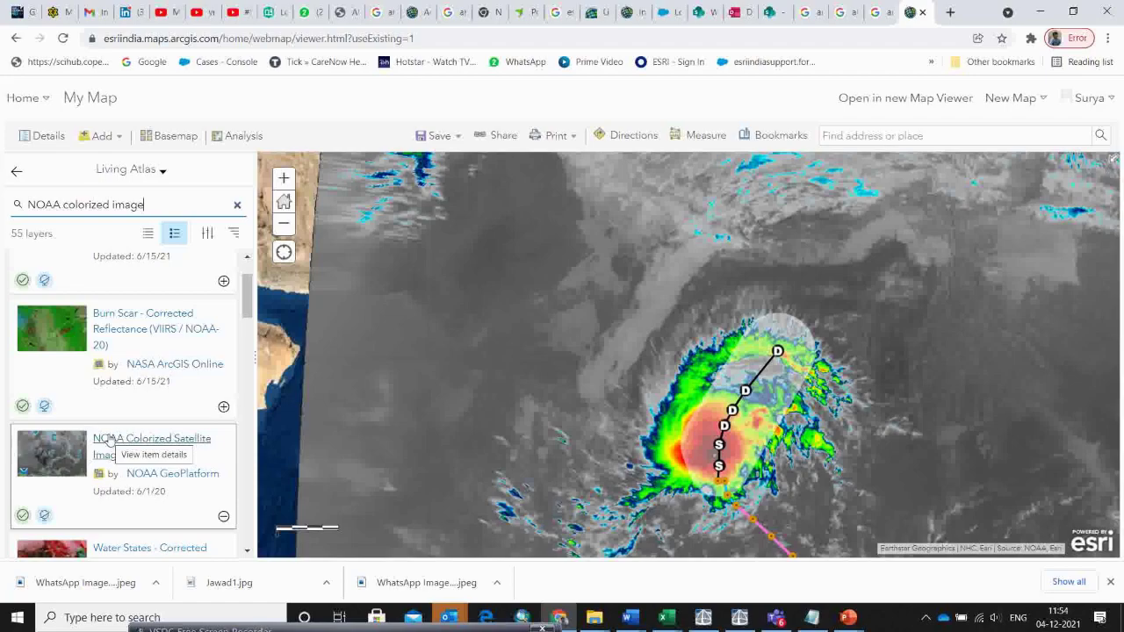
drag(504, 422, 462, 404)
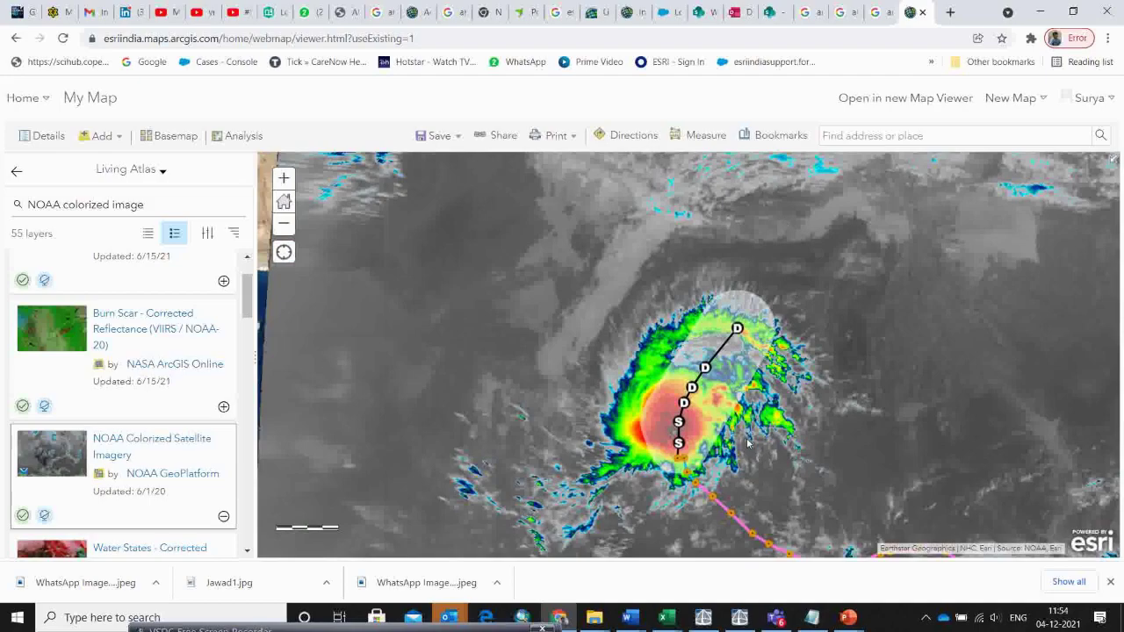
drag(594, 431, 556, 437)
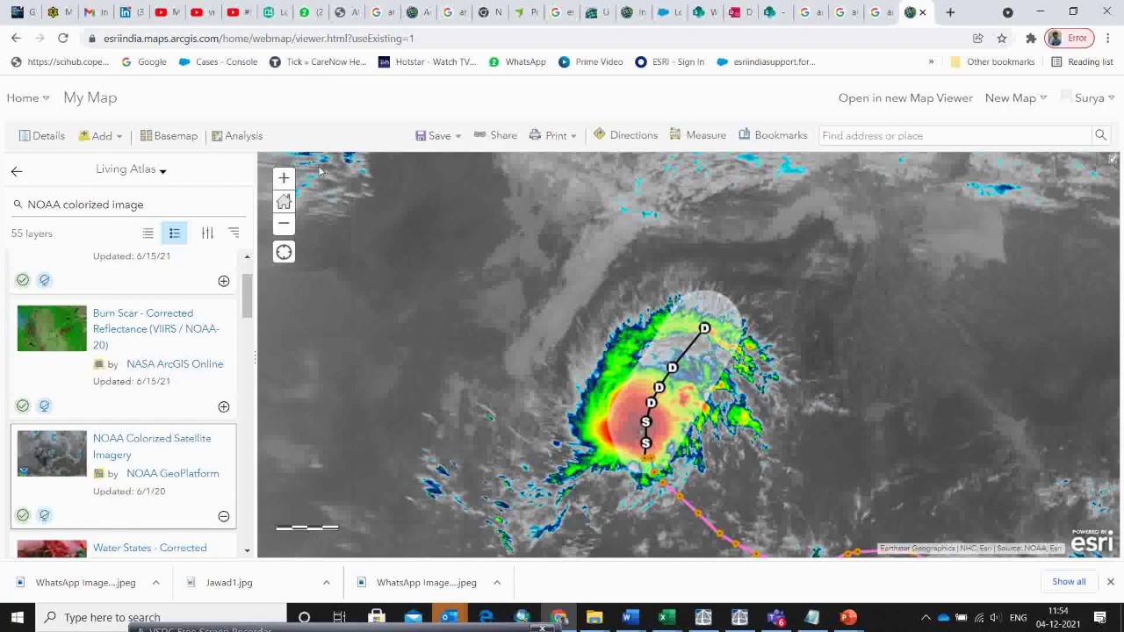
Search Living Atlas for 'India boundary' and add the State and District and Subdistrict Boundaries 2020 layers
click(238, 205)
click(112, 203)
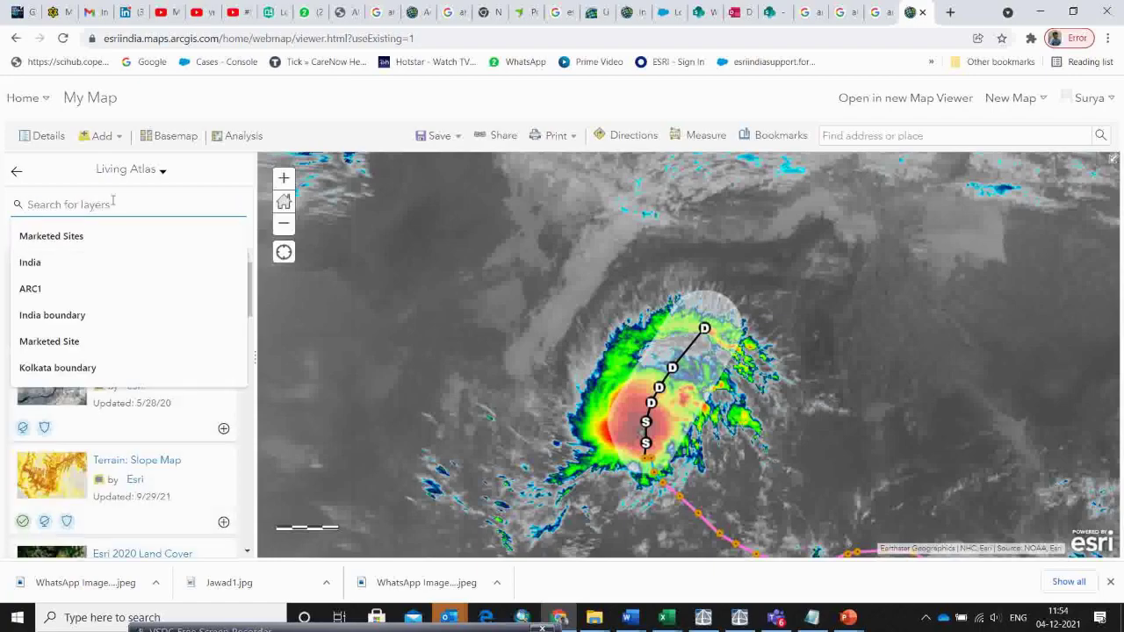
text(India)
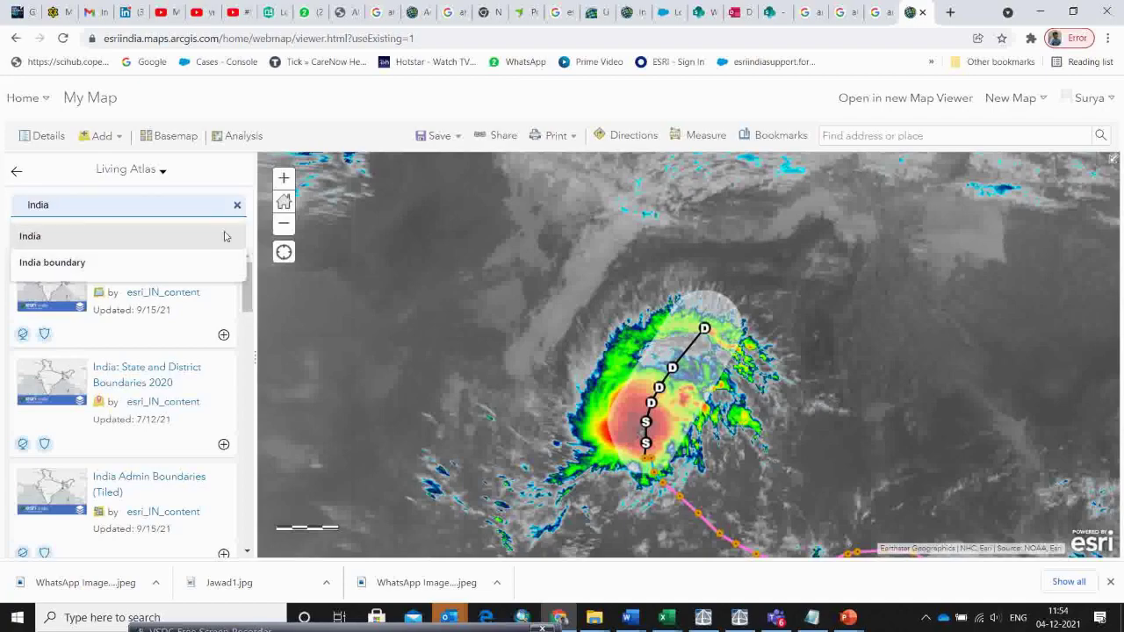
key(Down)
key(Down)
key(Return)
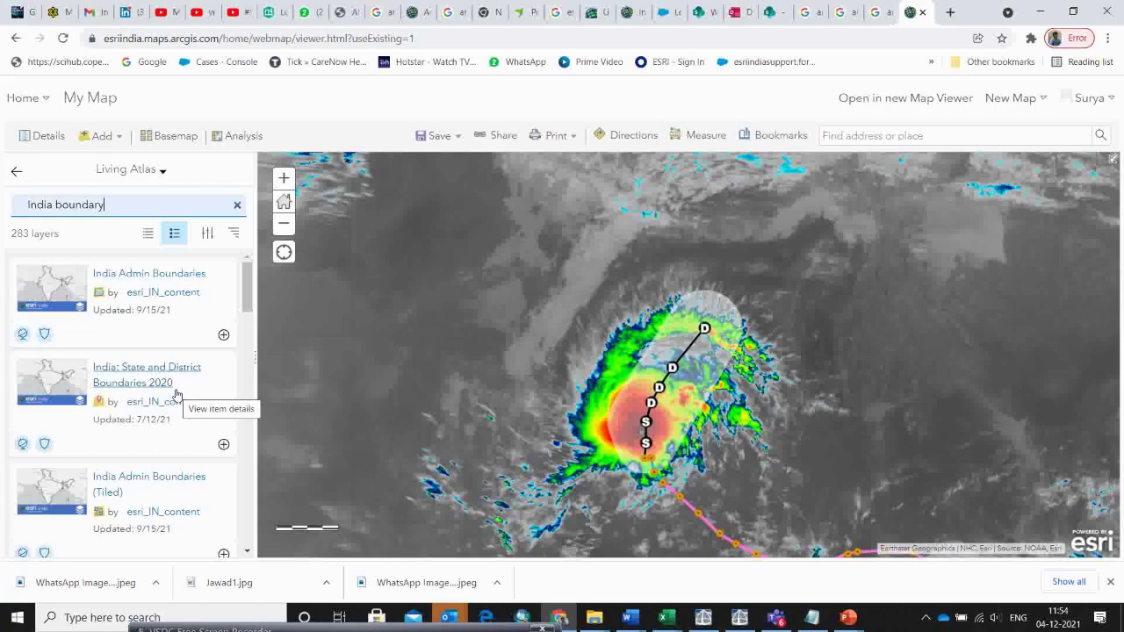
mouse_move(247, 297)
mouse_down()
mouse_move(247, 313)
mouse_move(247, 288)
mouse_up()
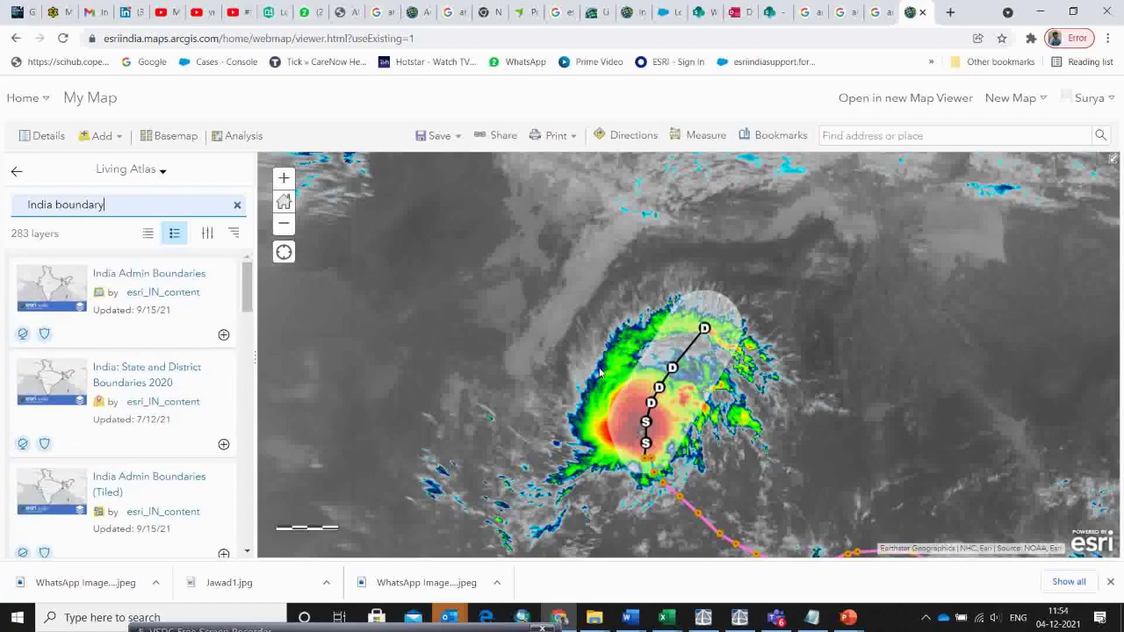
click(223, 446)
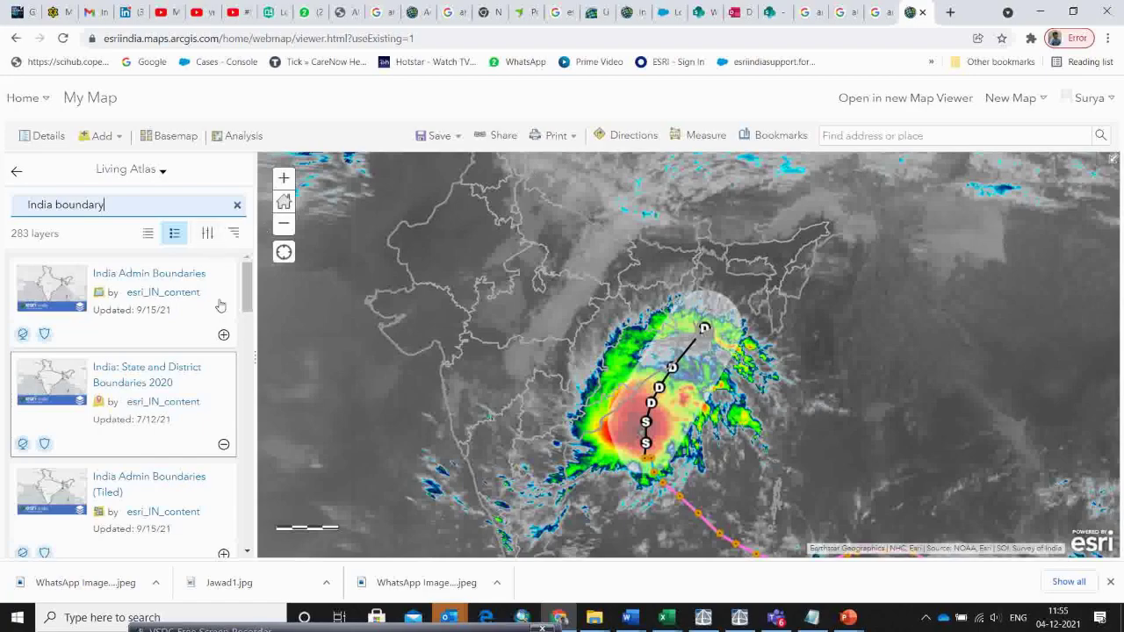
drag(249, 307, 252, 401)
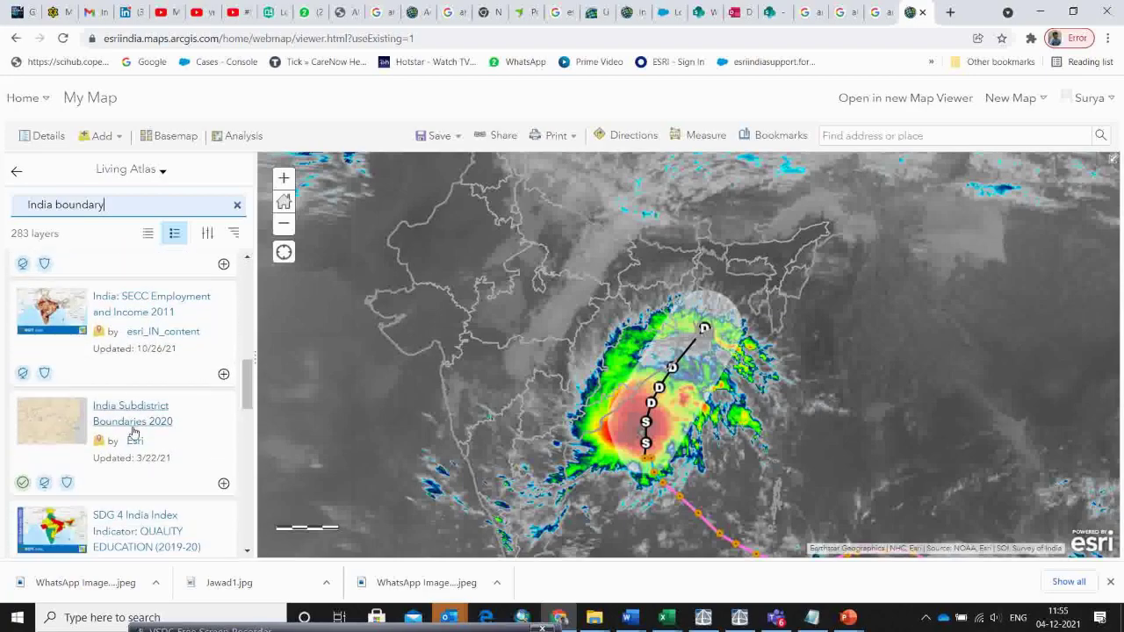
click(224, 484)
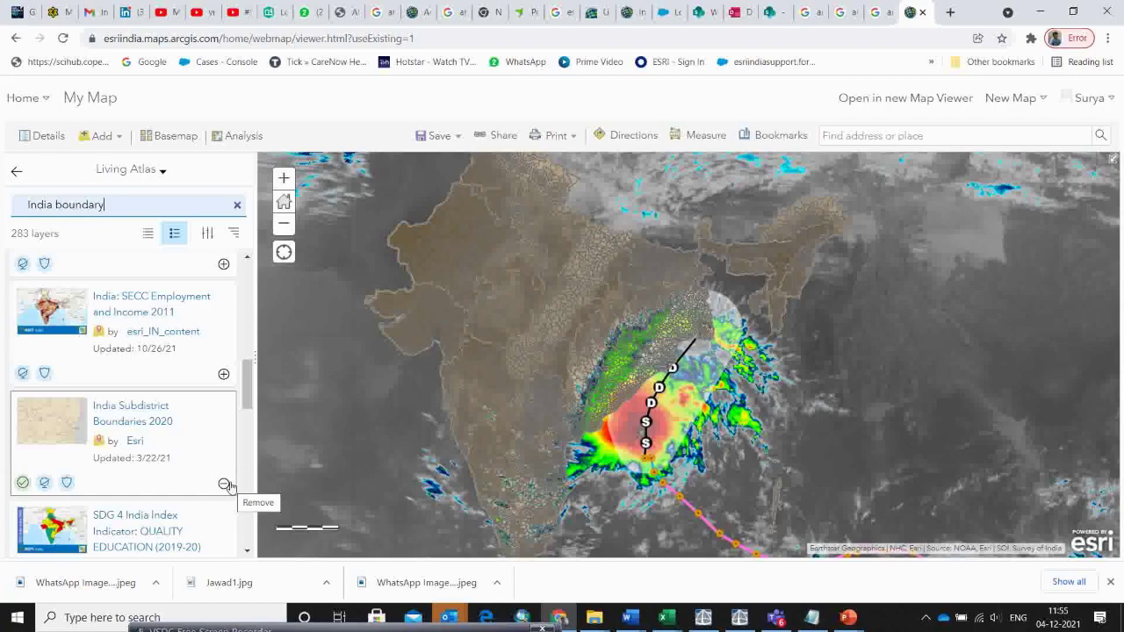
Close Living Atlas and scroll through the map's Content layer list
click(18, 174)
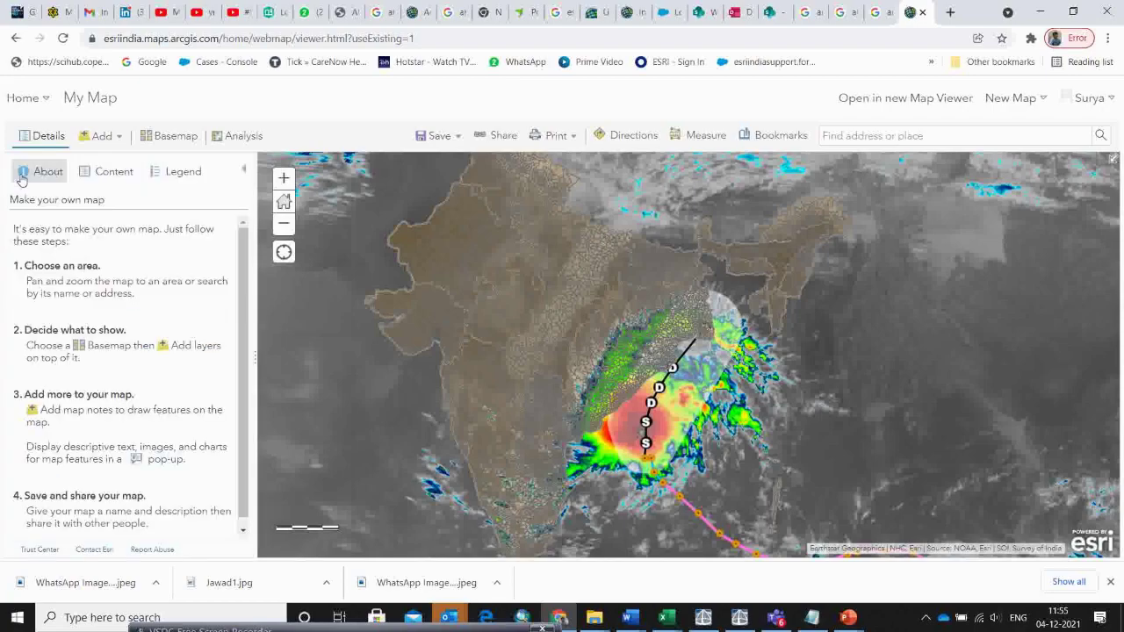
click(98, 181)
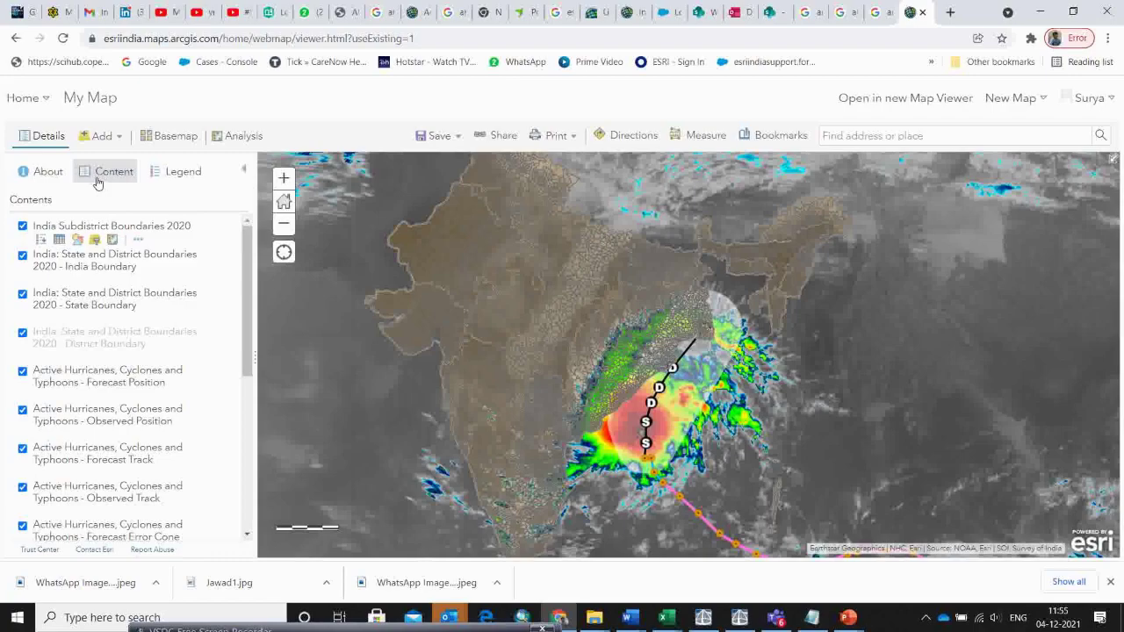
mouse_move(81, 286)
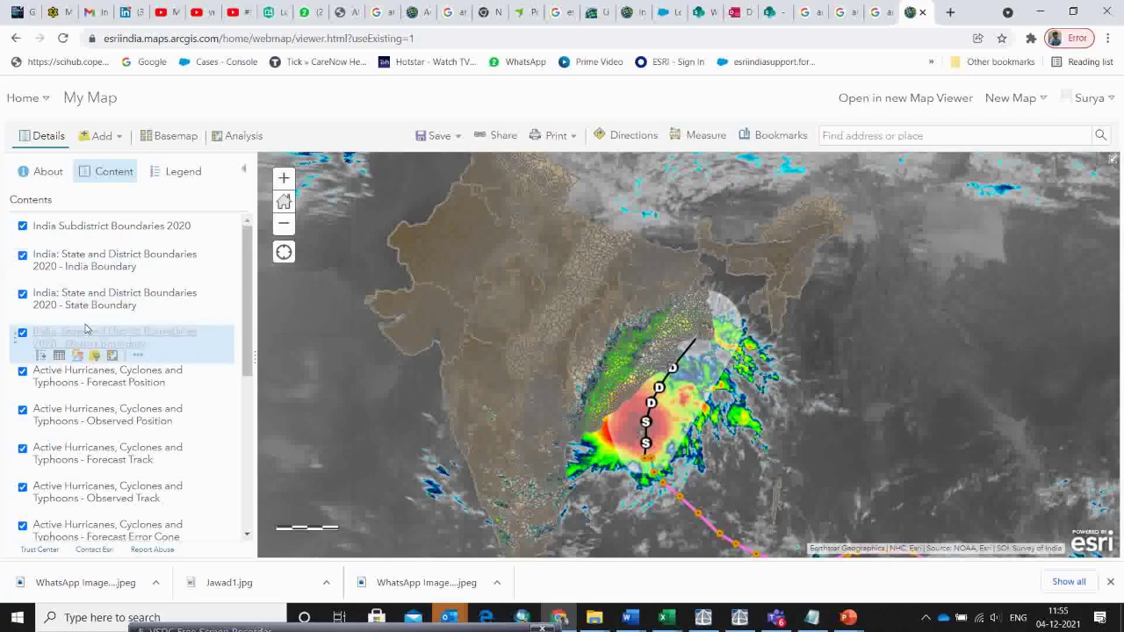
drag(246, 302, 244, 463)
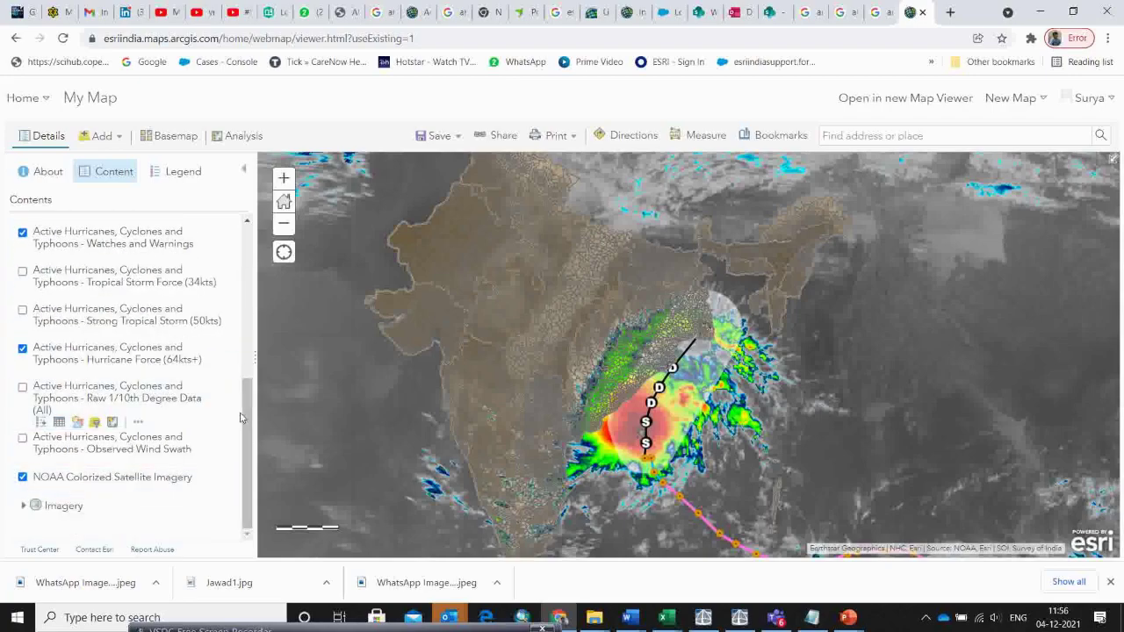
drag(247, 418, 248, 259)
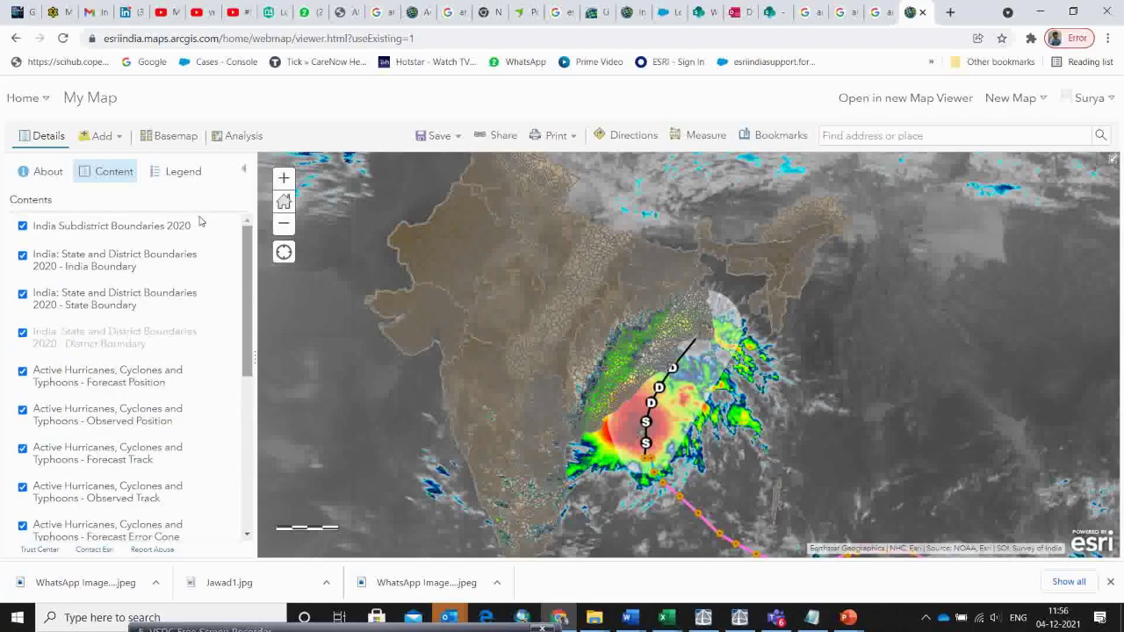
click(23, 226)
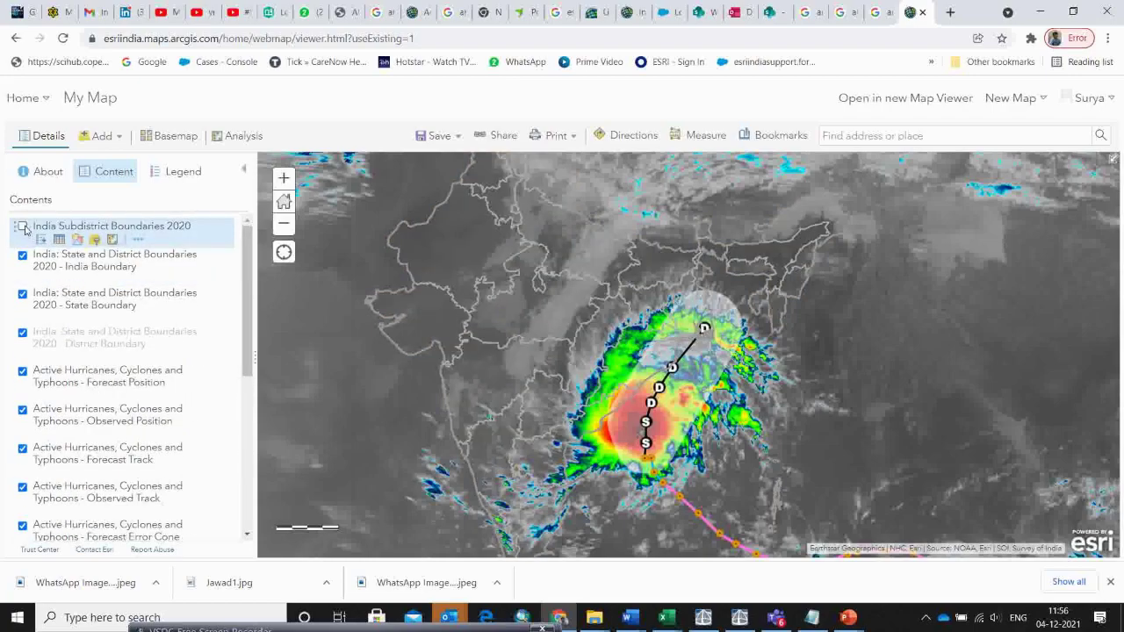
click(23, 227)
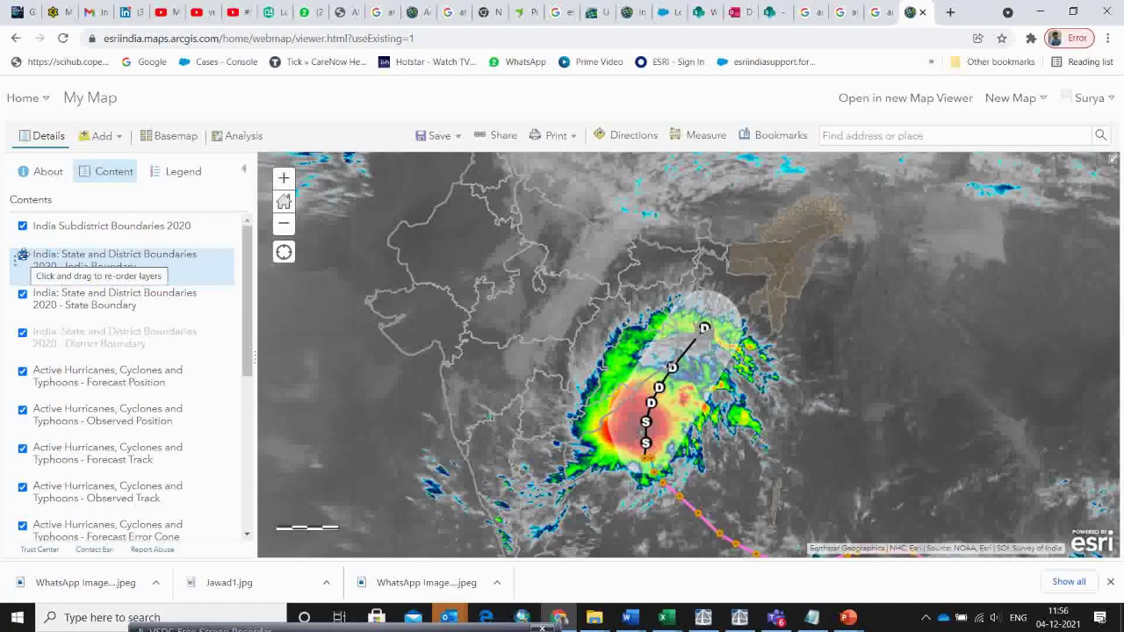
click(22, 297)
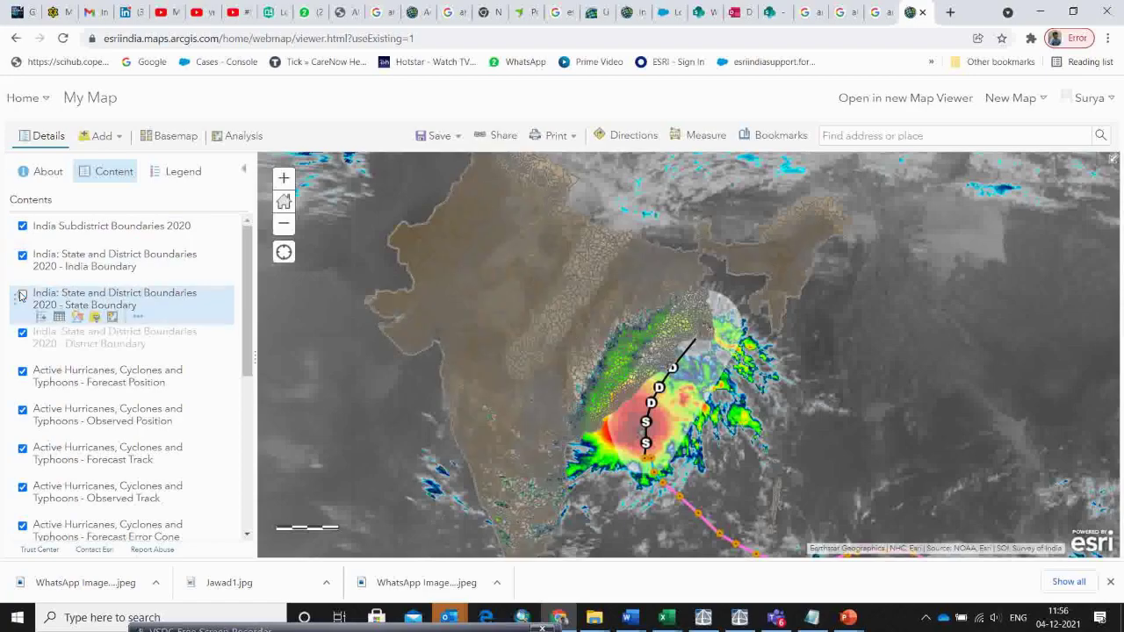
click(23, 296)
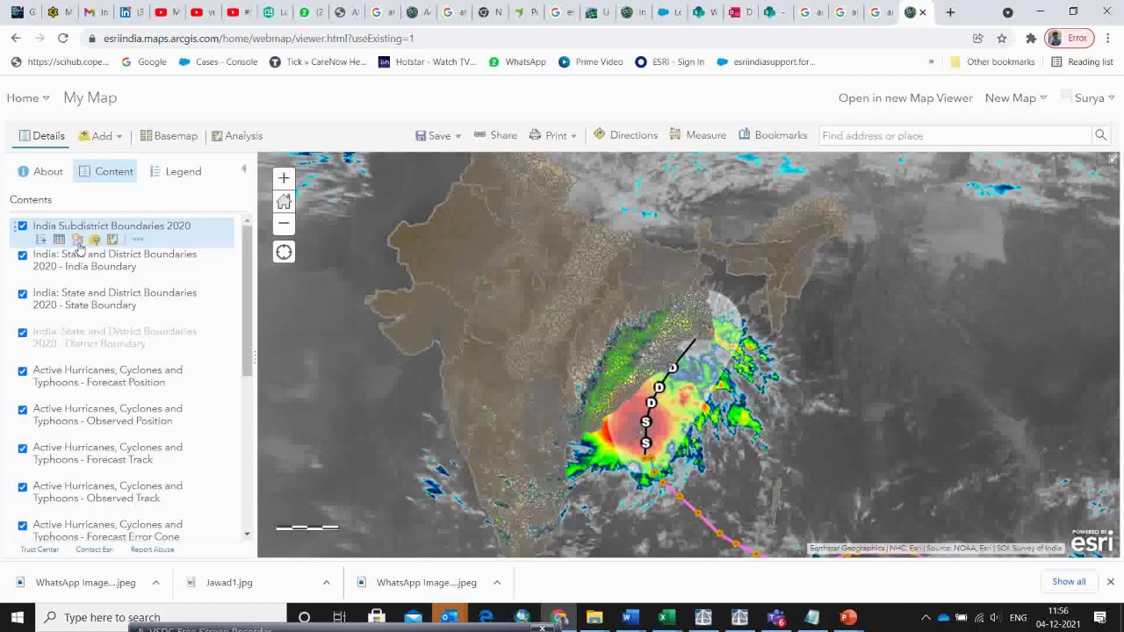
Style India Subdistrict Boundaries 2020 with no fill and light-blue #73DFFF outlines
click(78, 240)
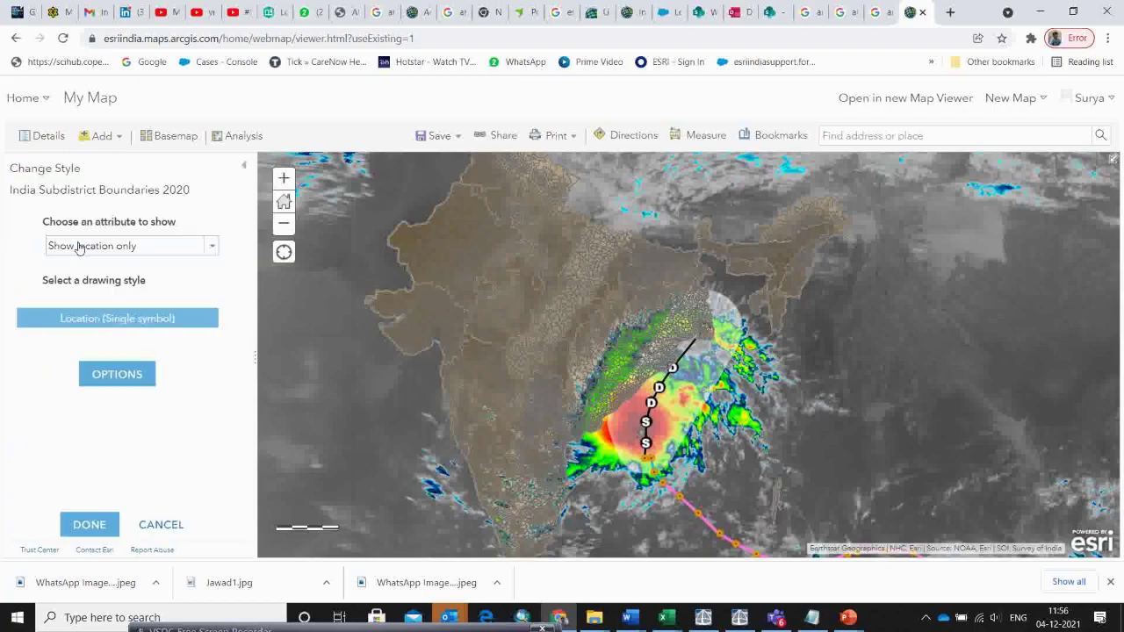
click(117, 376)
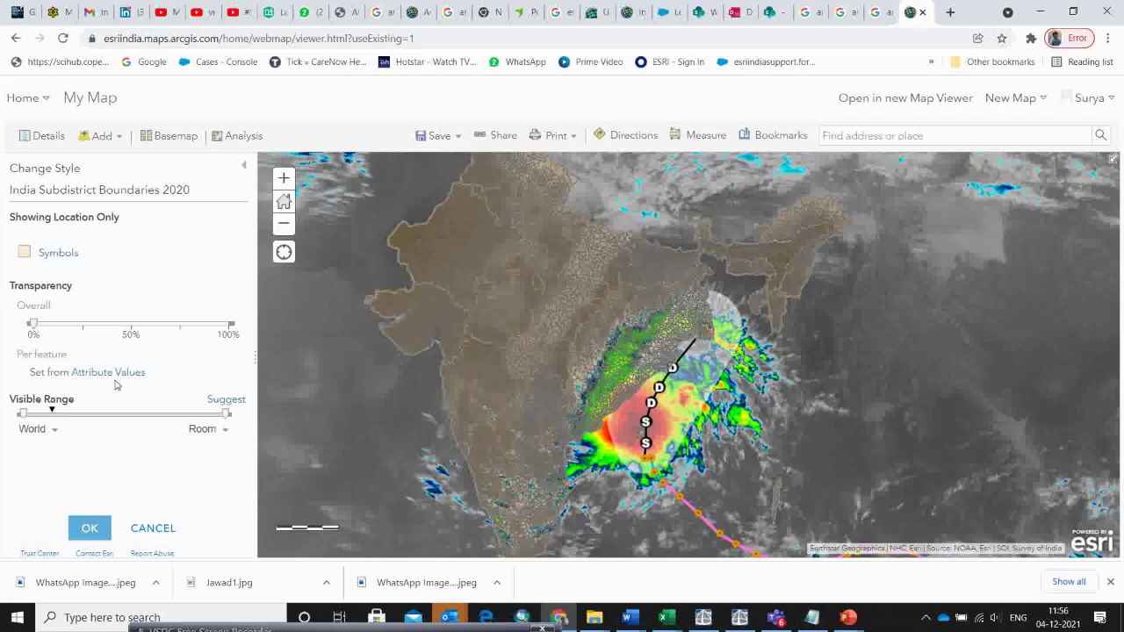
click(26, 255)
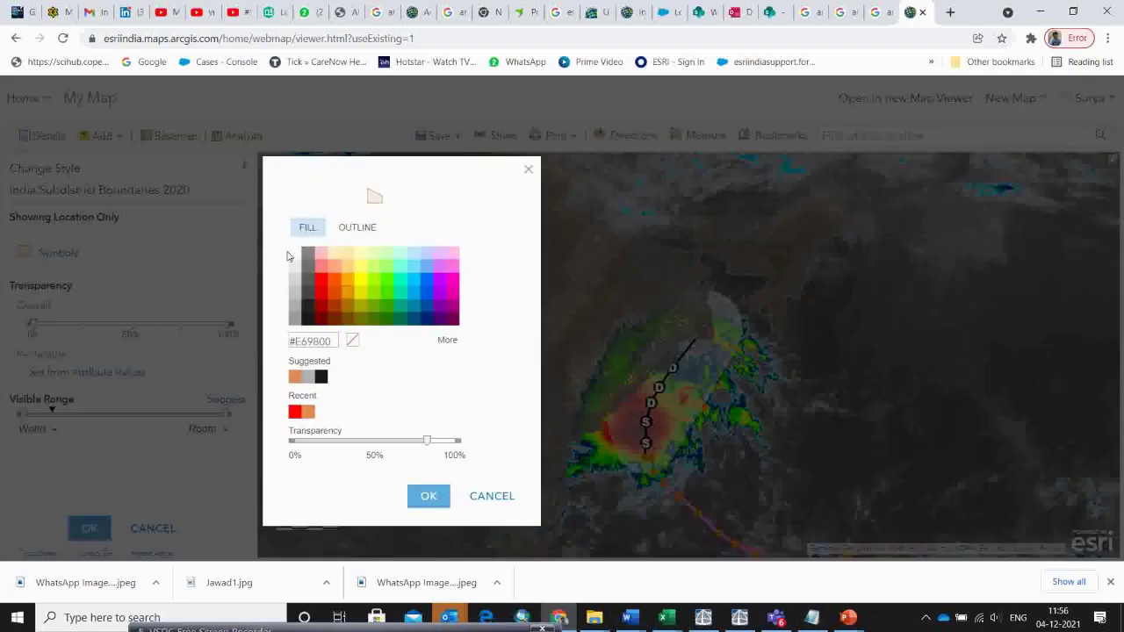
click(352, 341)
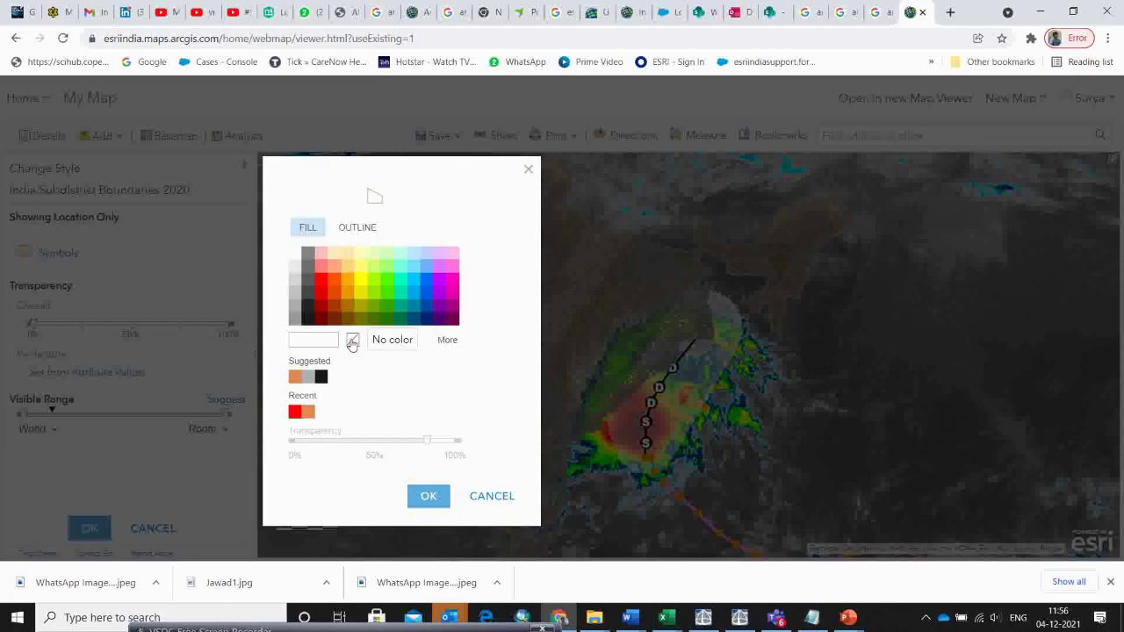
click(356, 227)
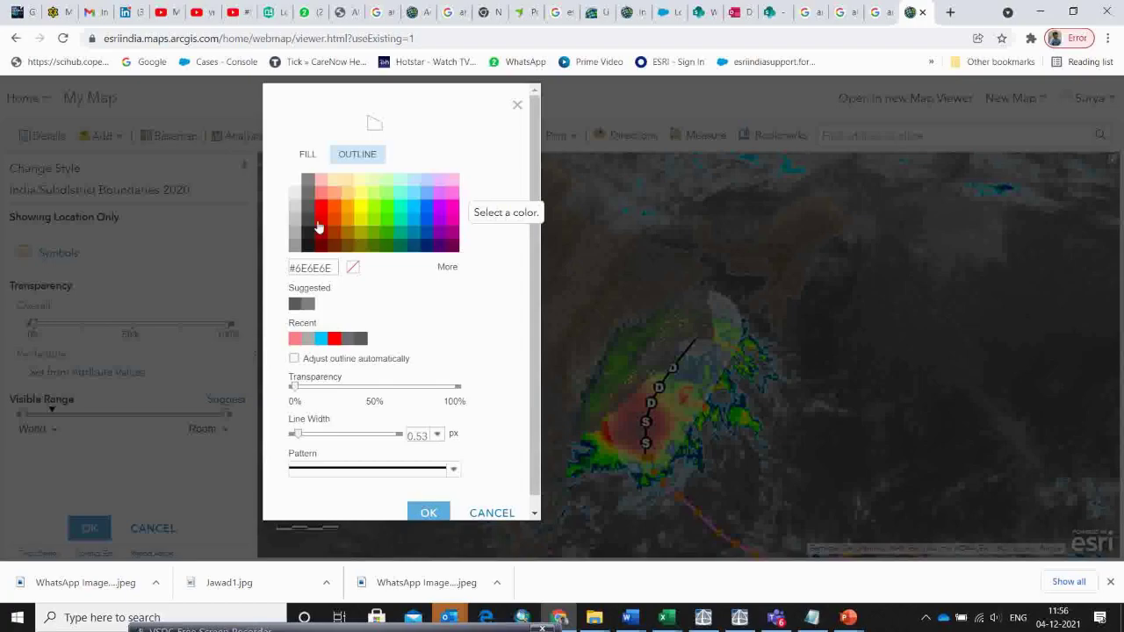
click(414, 196)
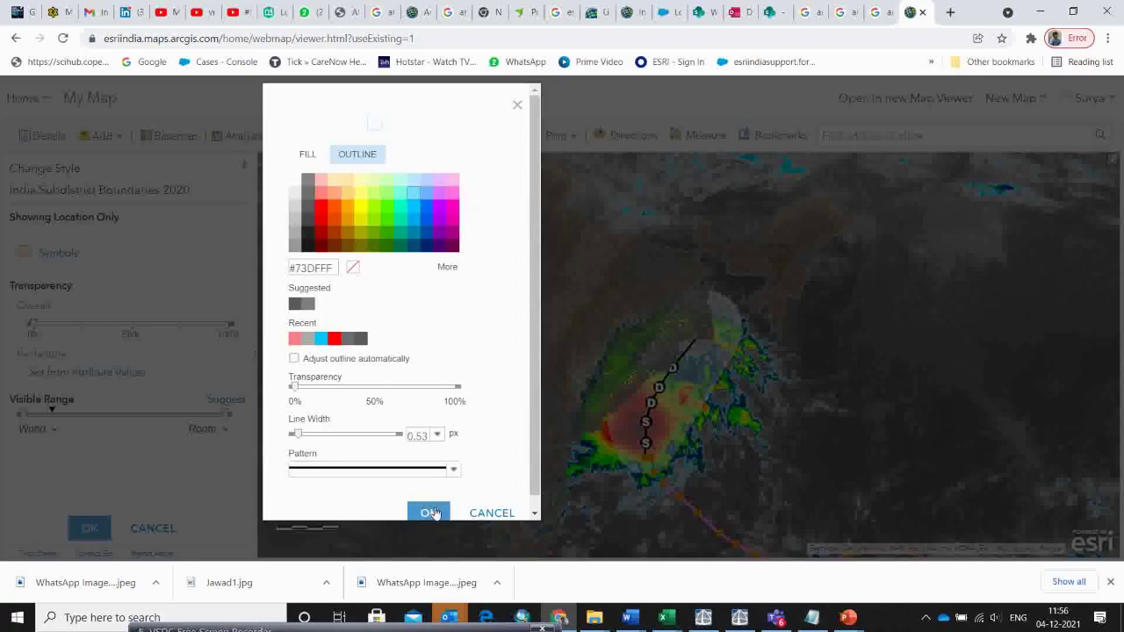
scroll(434, 513, down, 1)
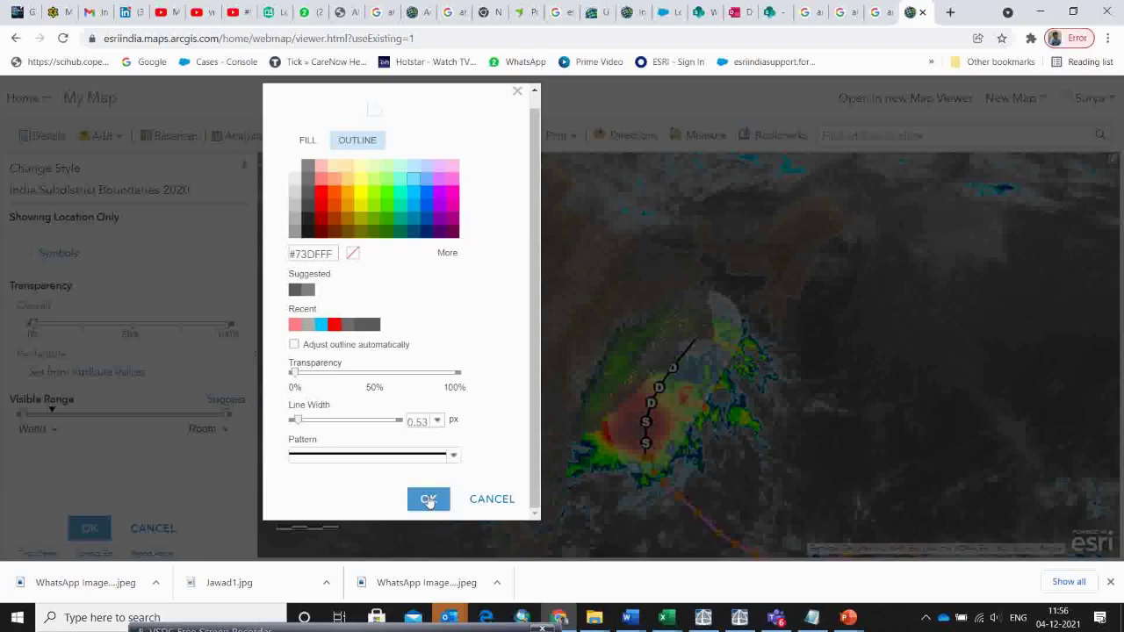
click(428, 500)
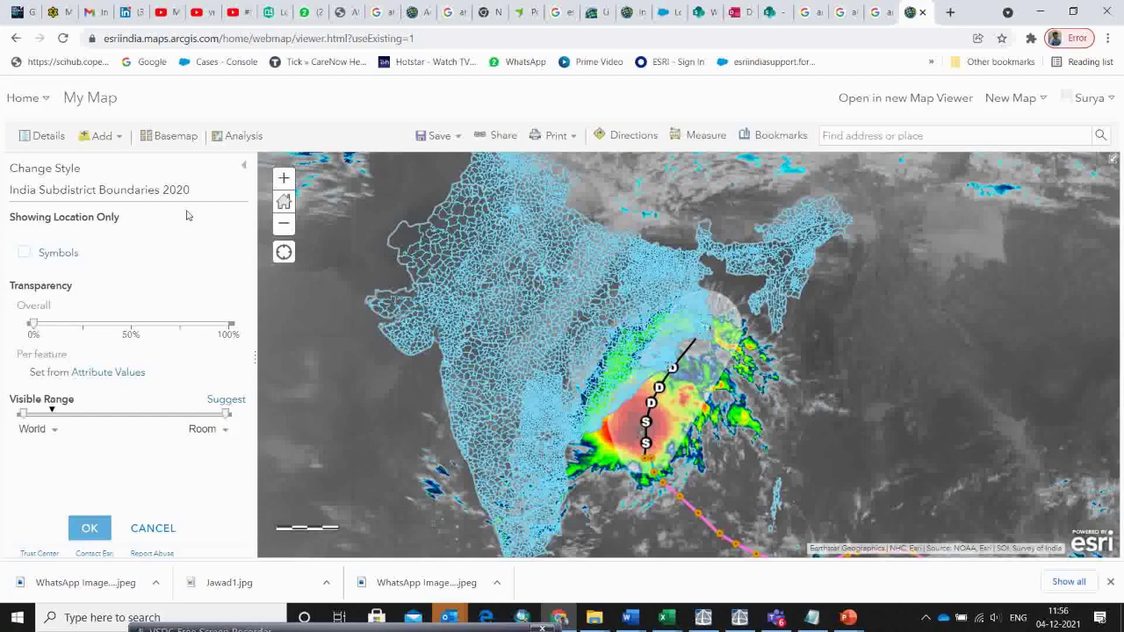
click(96, 534)
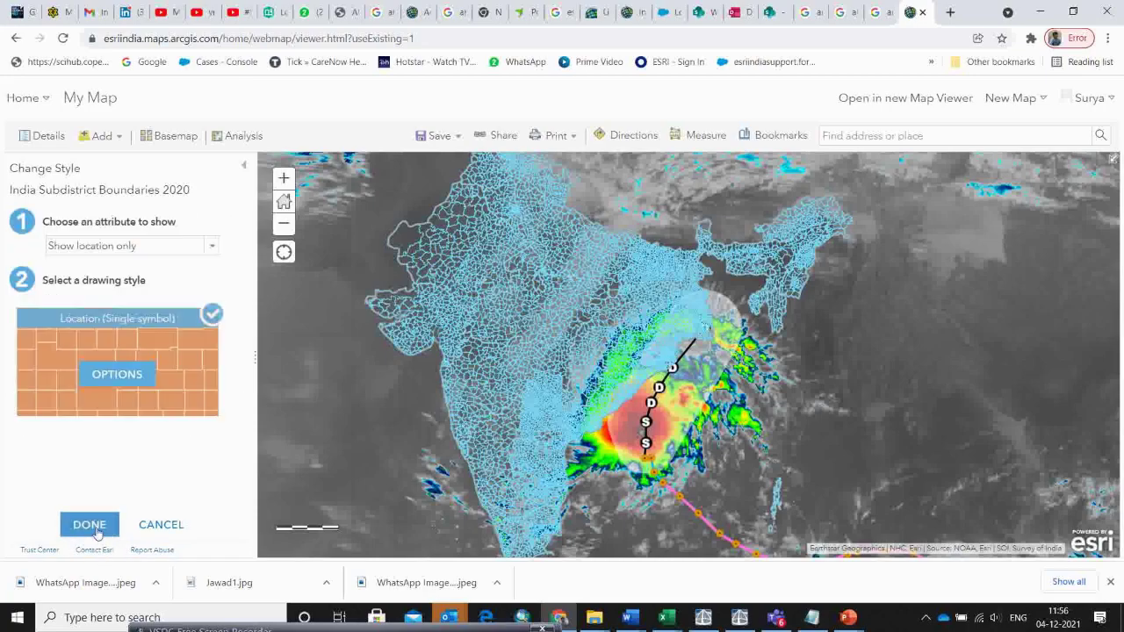
click(96, 527)
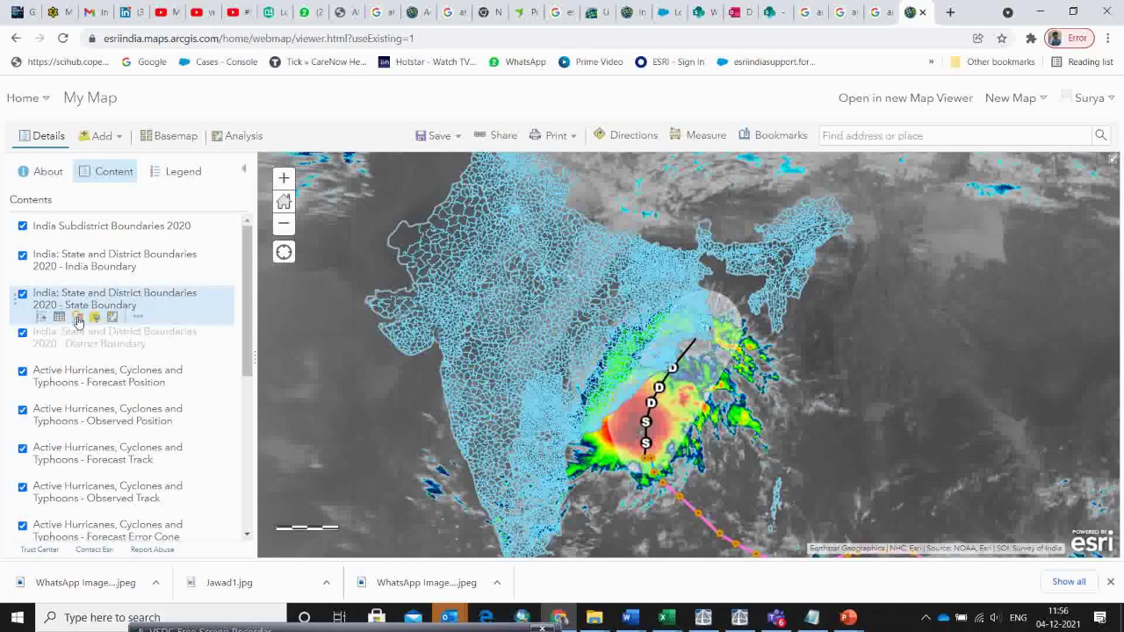
Give the State Boundary layer a red #FF0000 outline
click(77, 320)
click(108, 397)
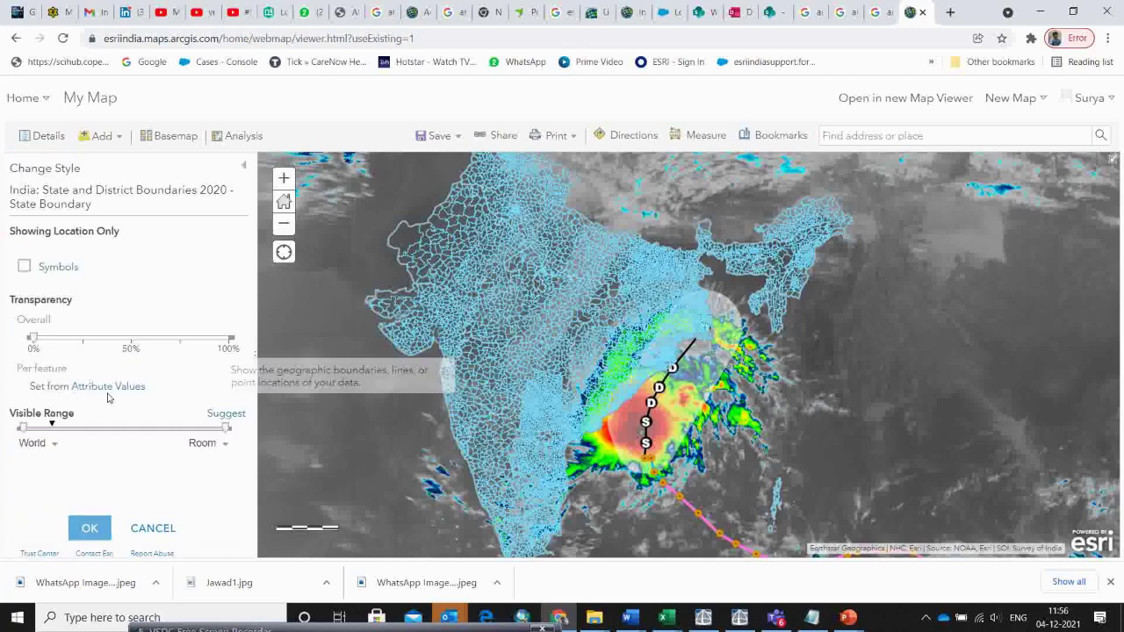
click(25, 267)
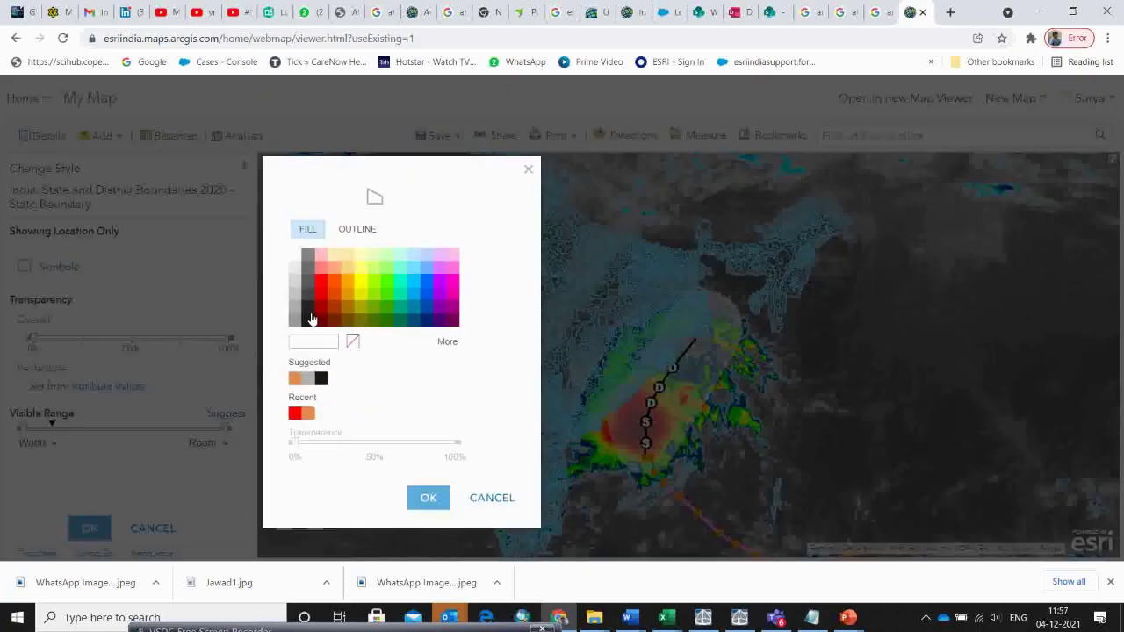
click(362, 232)
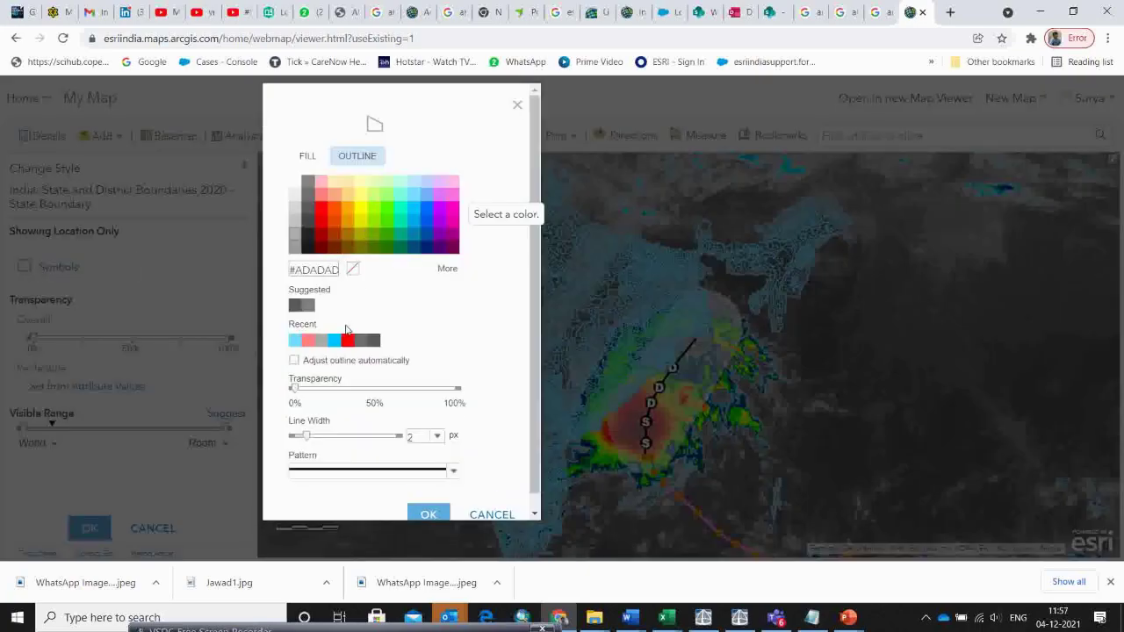
click(323, 216)
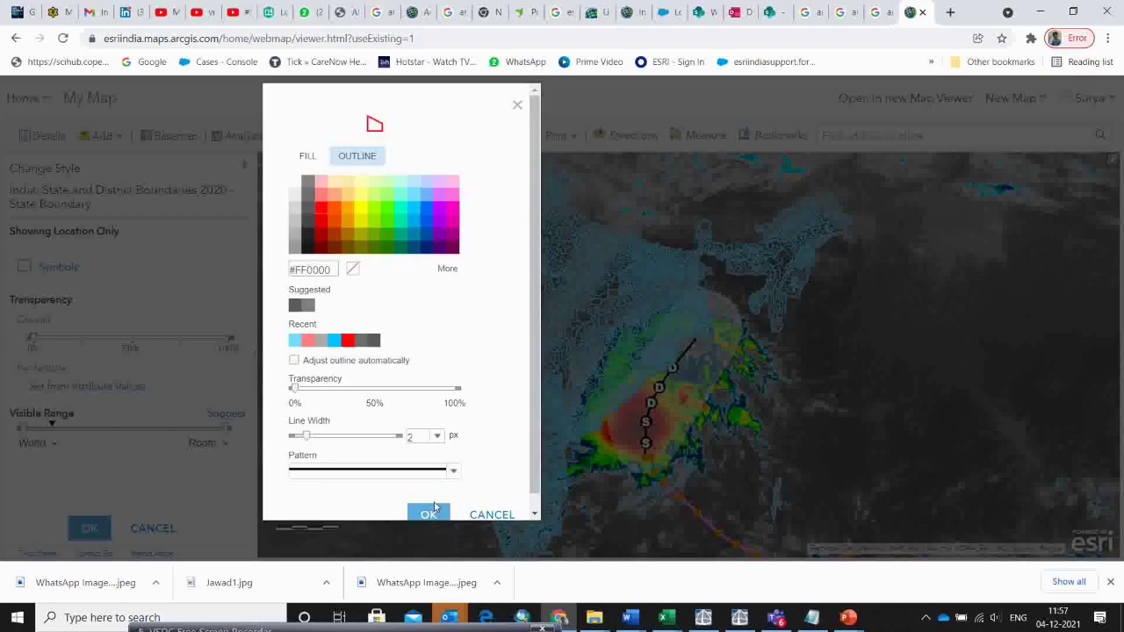
scroll(428, 509, down, 1)
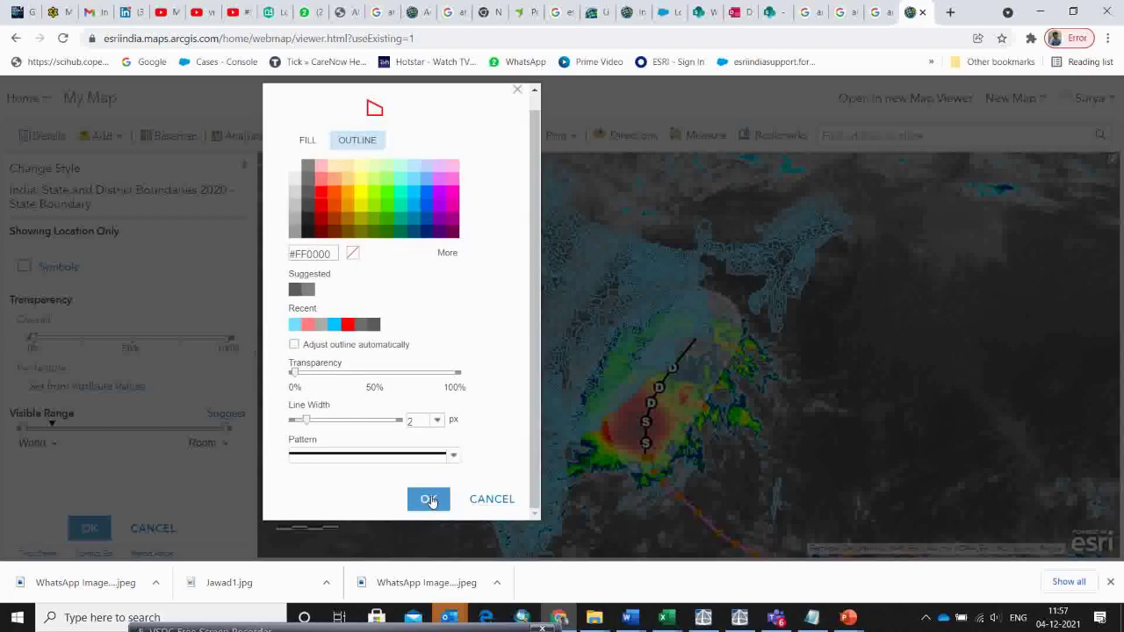
click(428, 502)
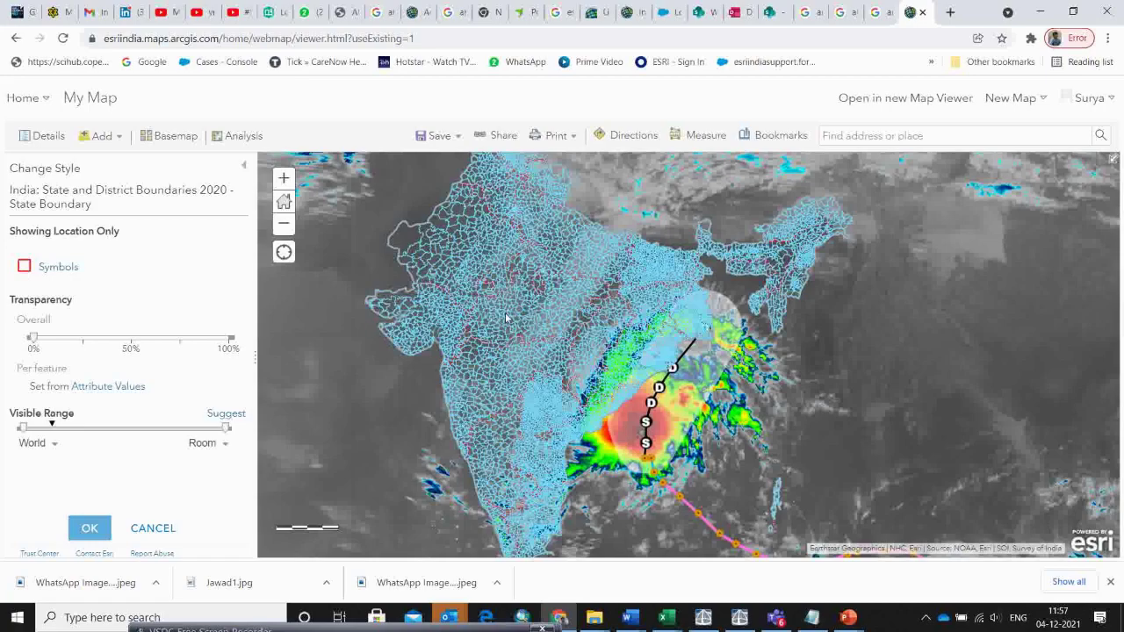
Thicken the red state boundary outline to 4 px and confirm the symbol options
click(26, 267)
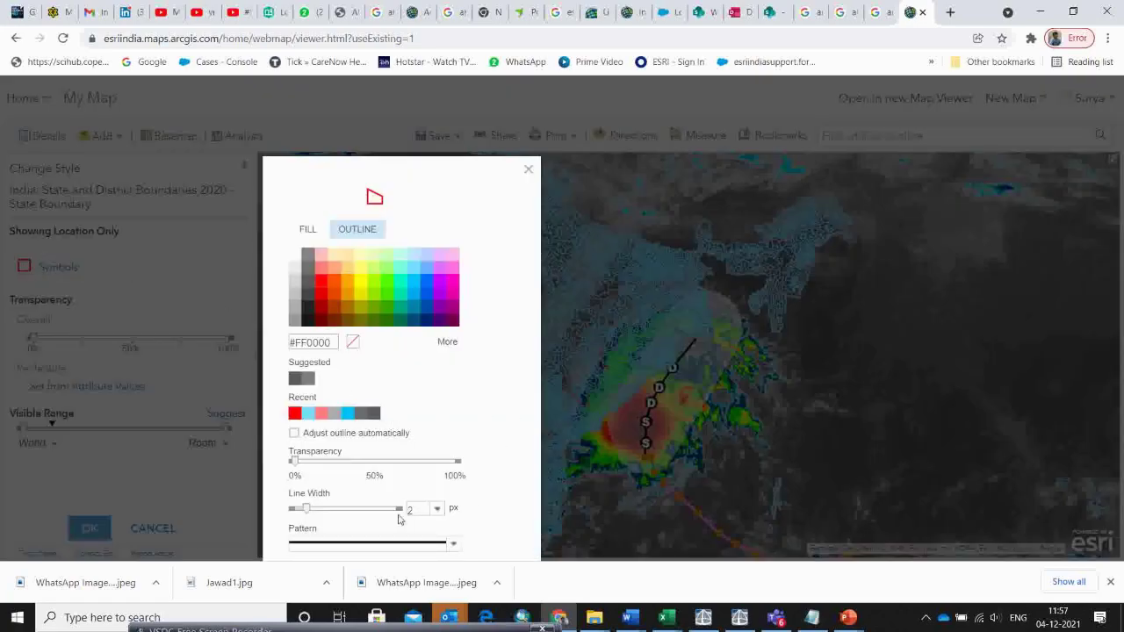
click(399, 513)
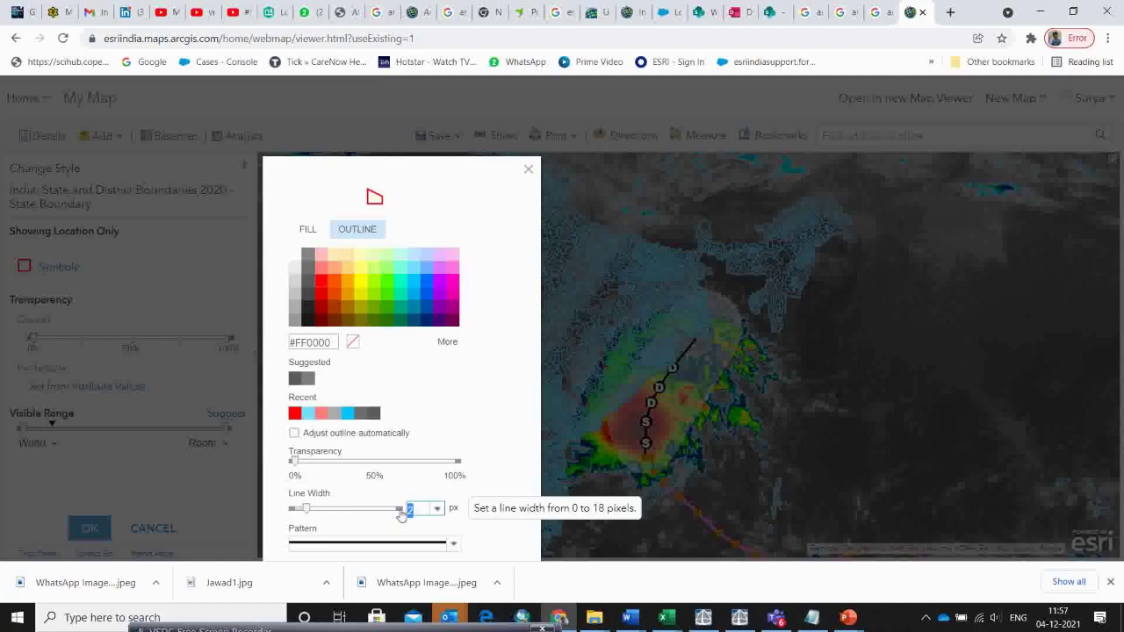
text(4)
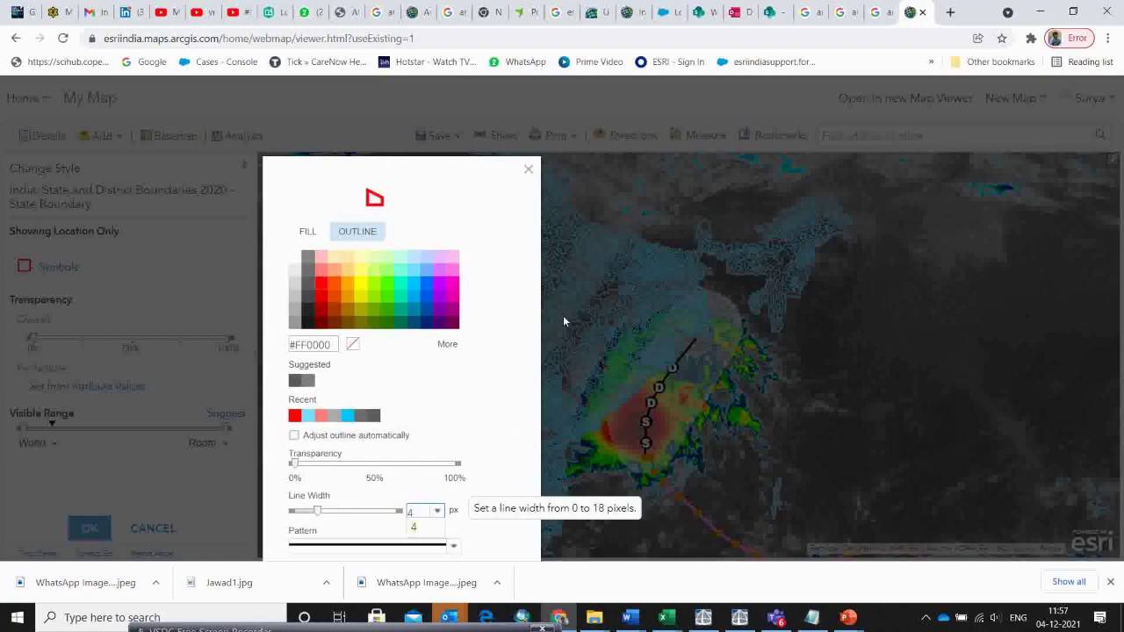
drag(458, 399, 298, 344)
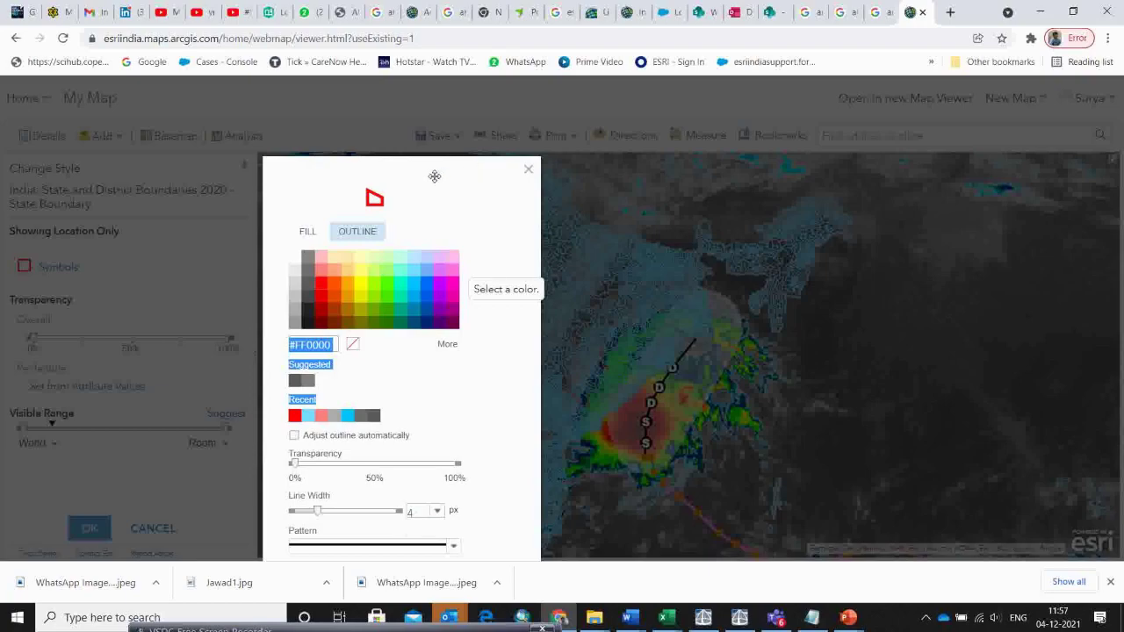
click(439, 515)
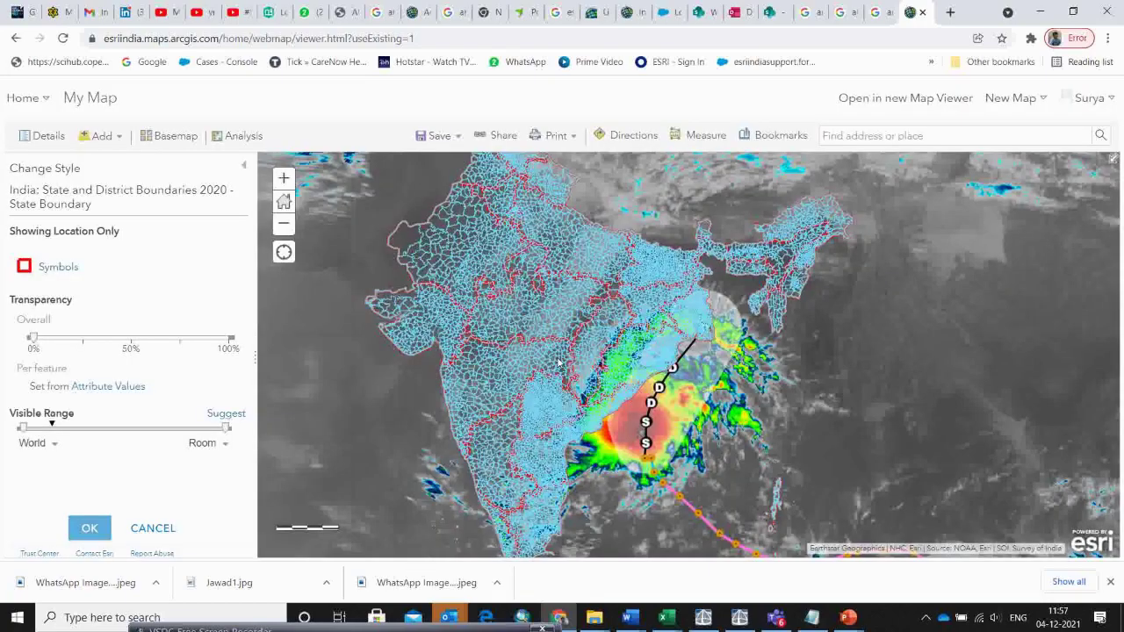
click(88, 534)
Move the State Boundary layer up two places, above India Boundary and Subdistrict Boundaries
click(88, 528)
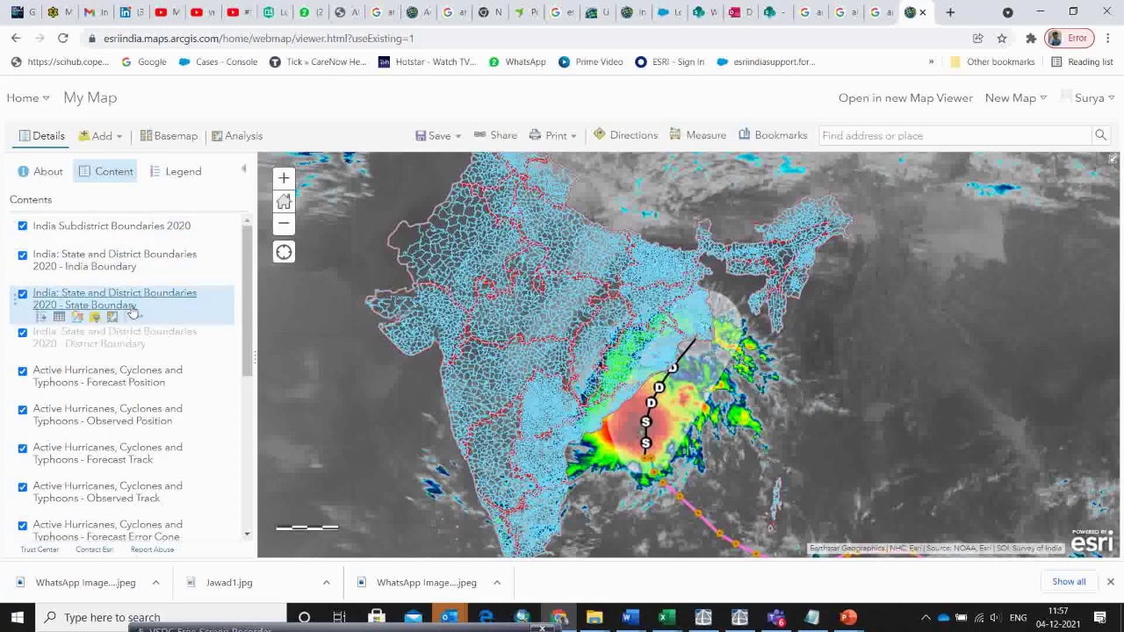
click(138, 317)
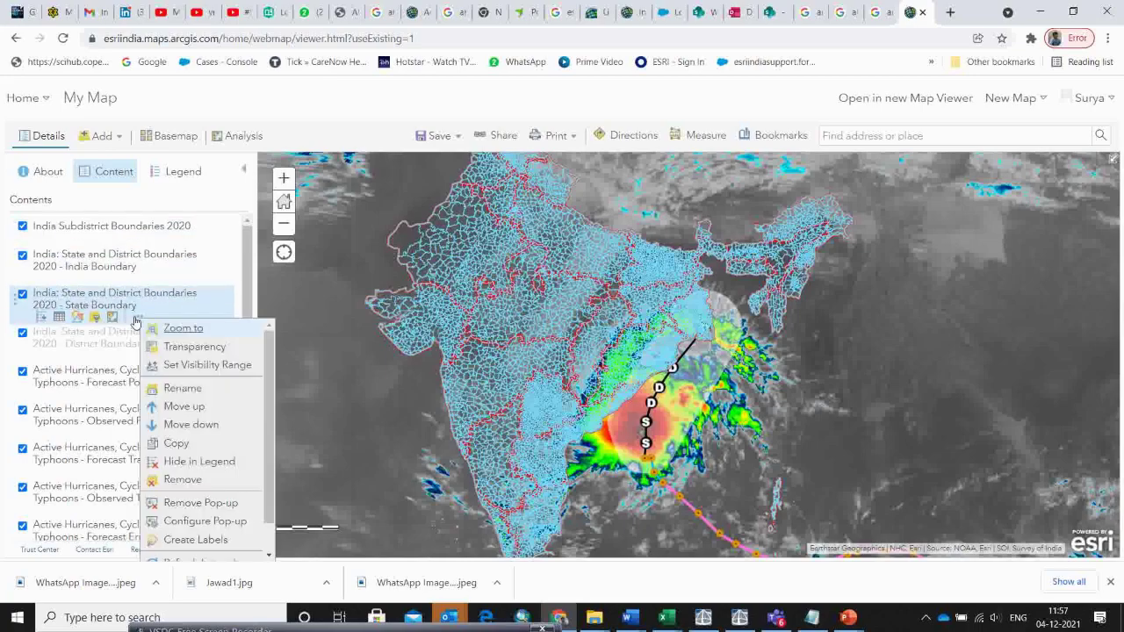
click(170, 406)
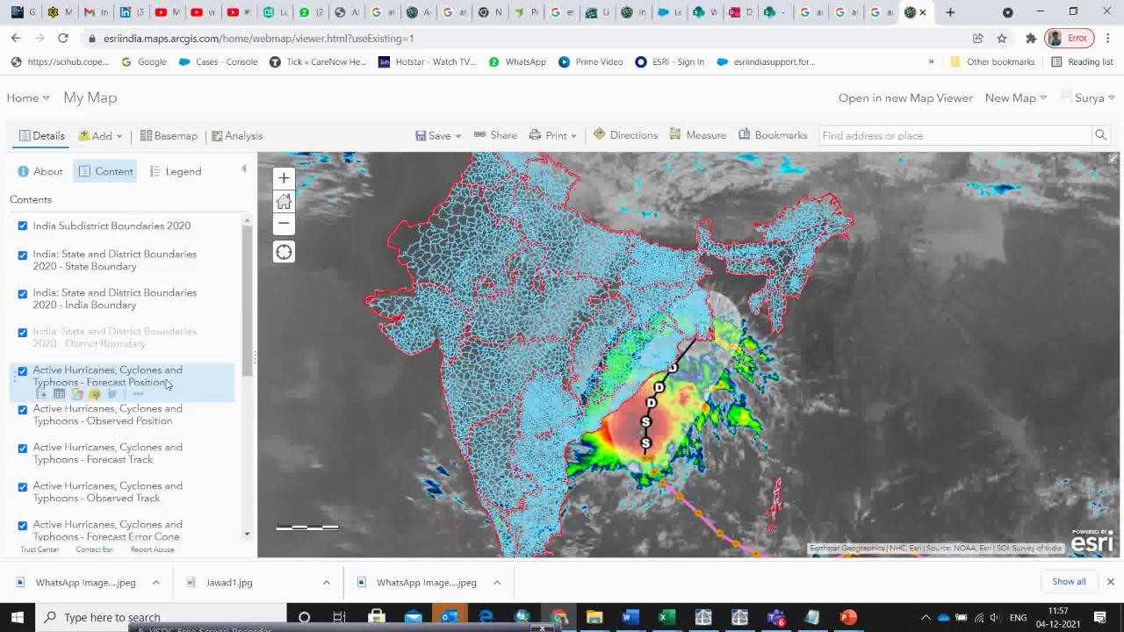
click(138, 278)
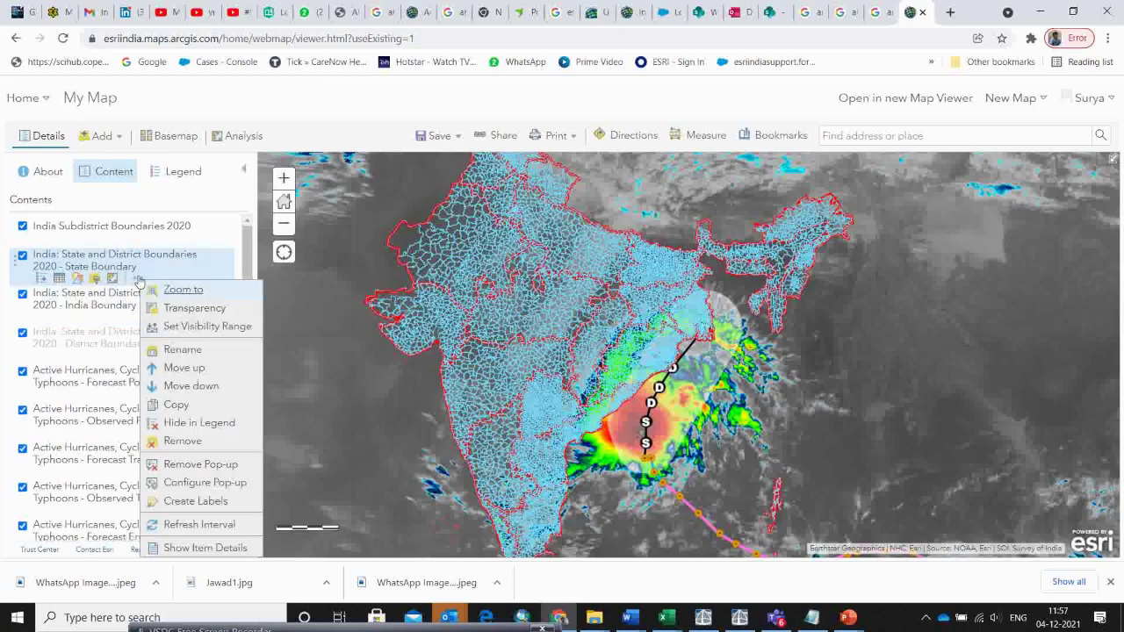
click(180, 368)
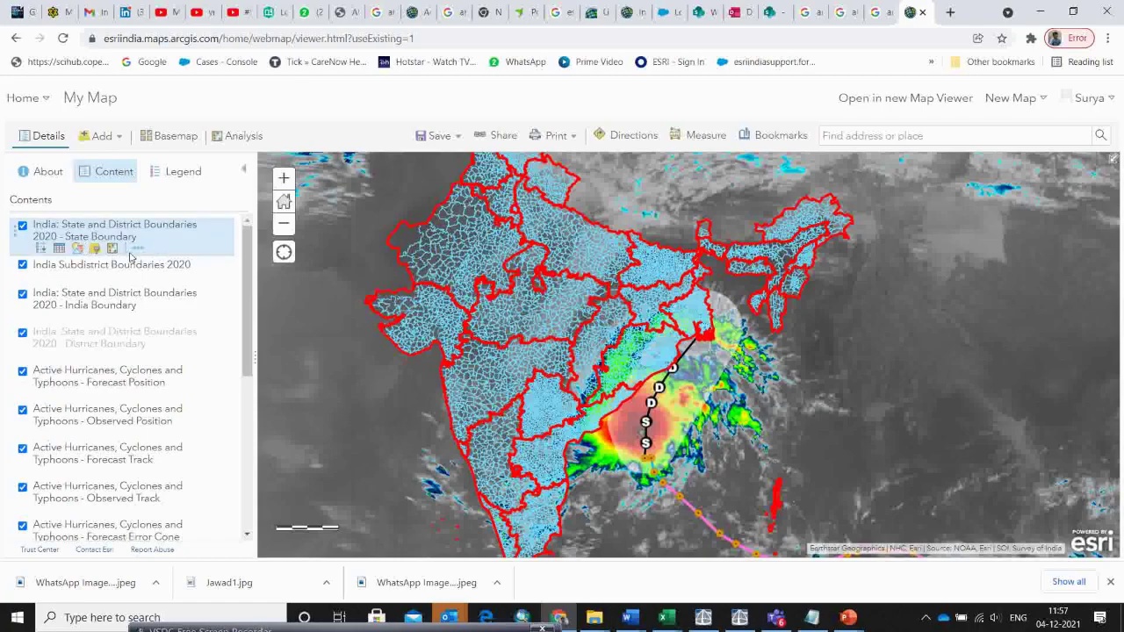
Reduce the State Boundary red outline width from 4 px to 2 px
click(80, 252)
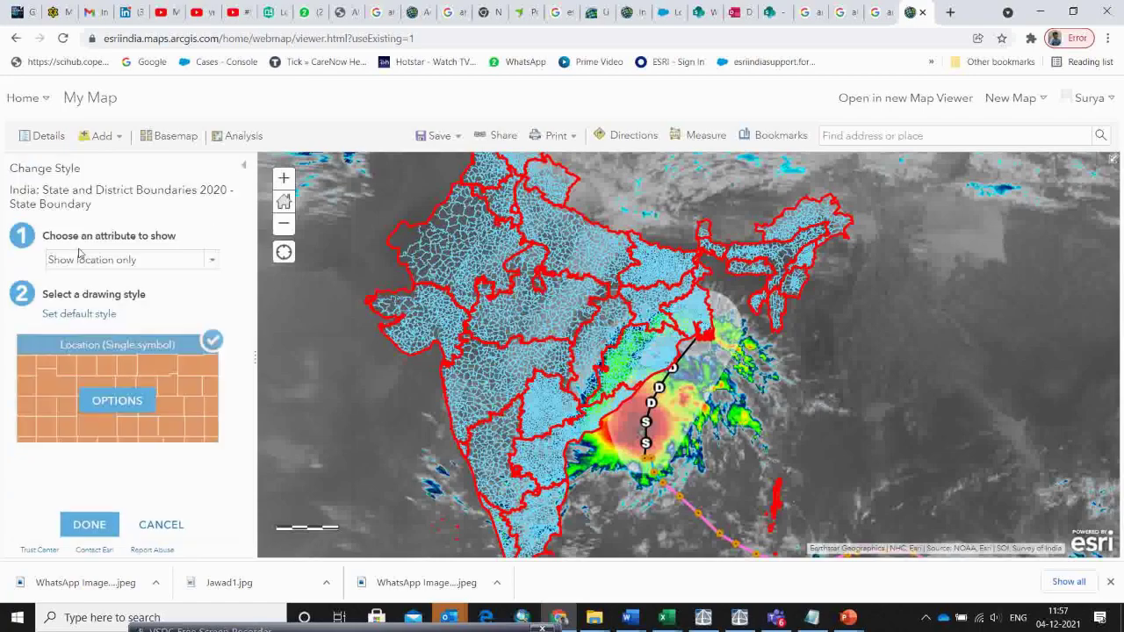
click(121, 408)
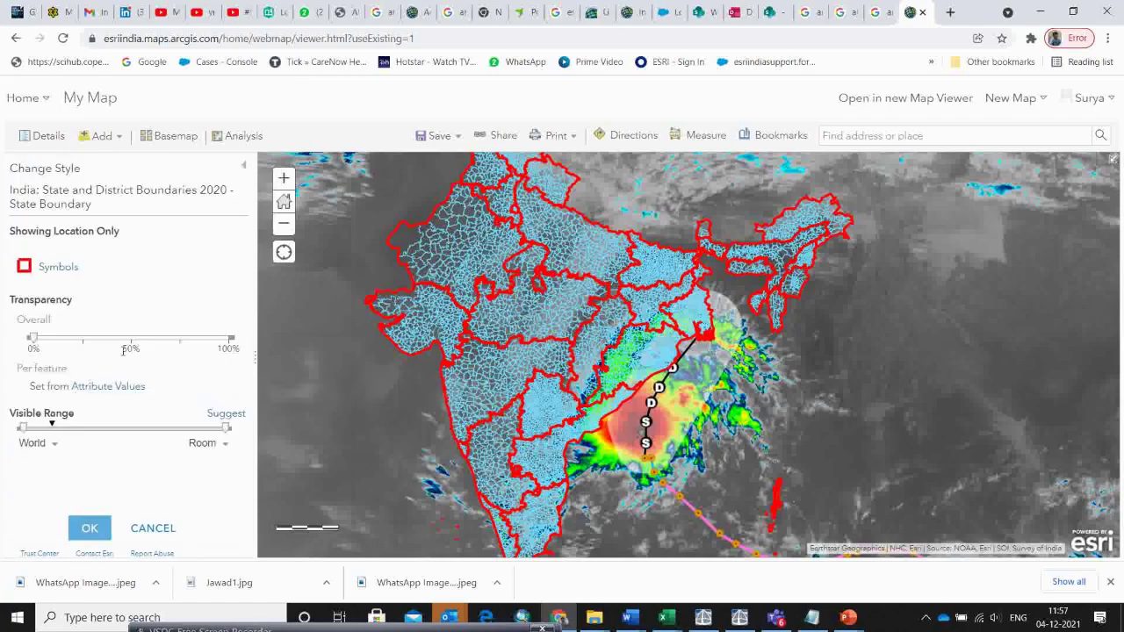
click(23, 268)
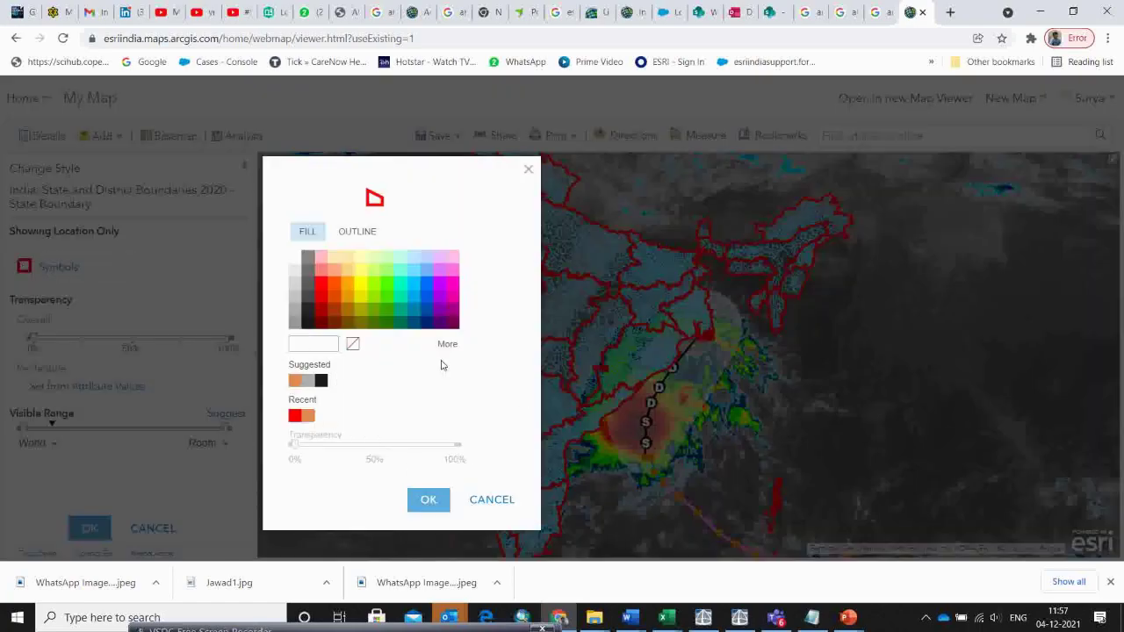
click(357, 232)
click(420, 437)
text(2)
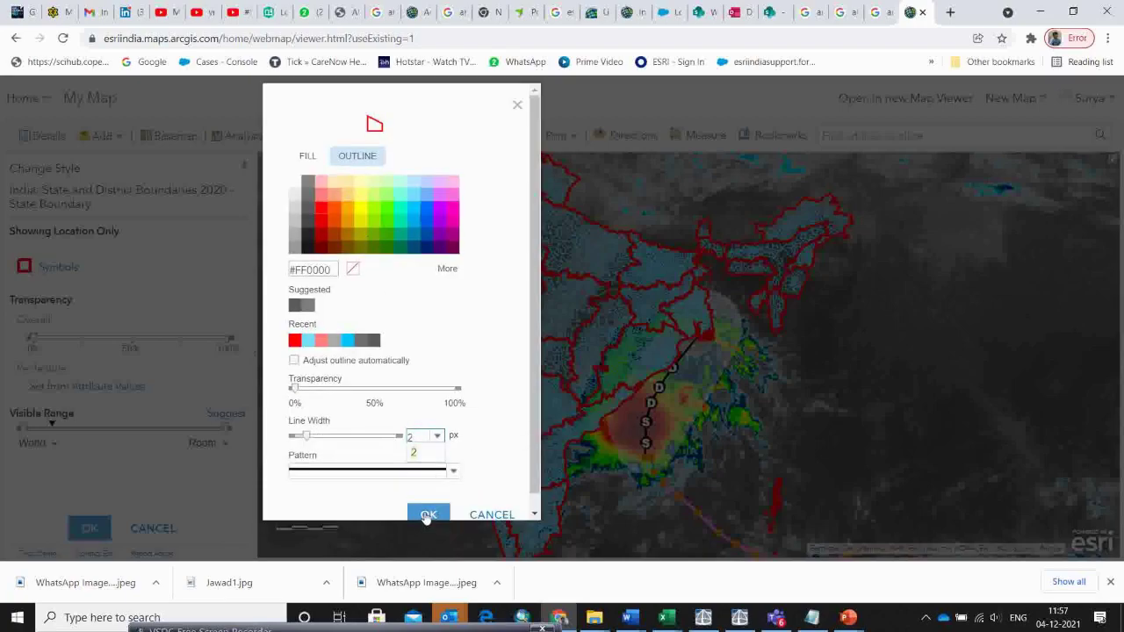
scroll(440, 513, down, 1)
click(427, 501)
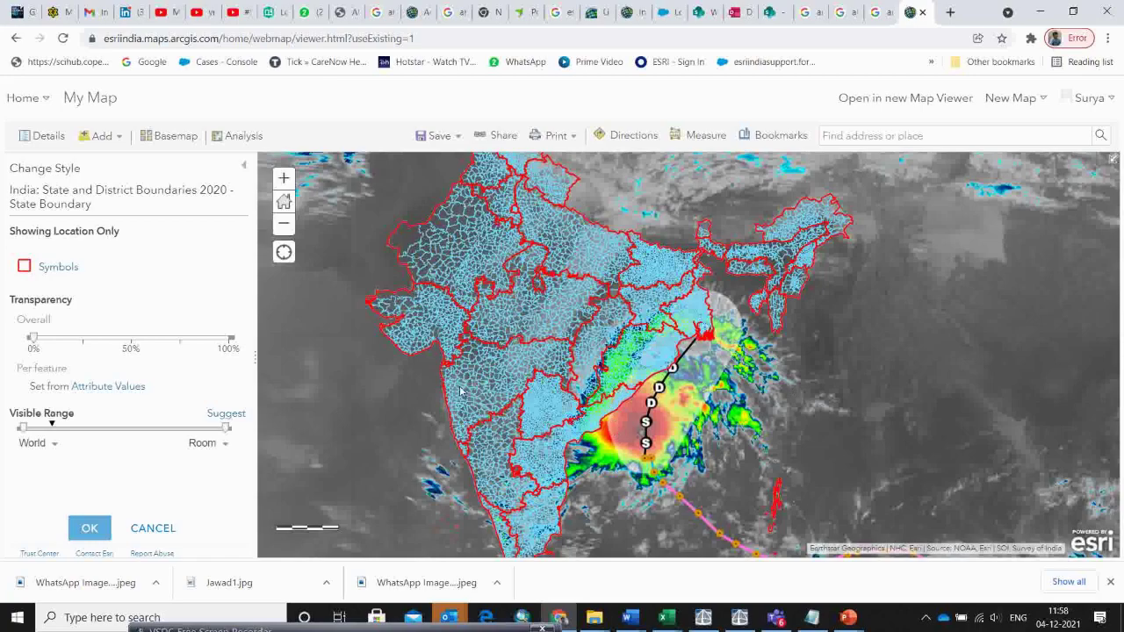
drag(463, 390, 464, 378)
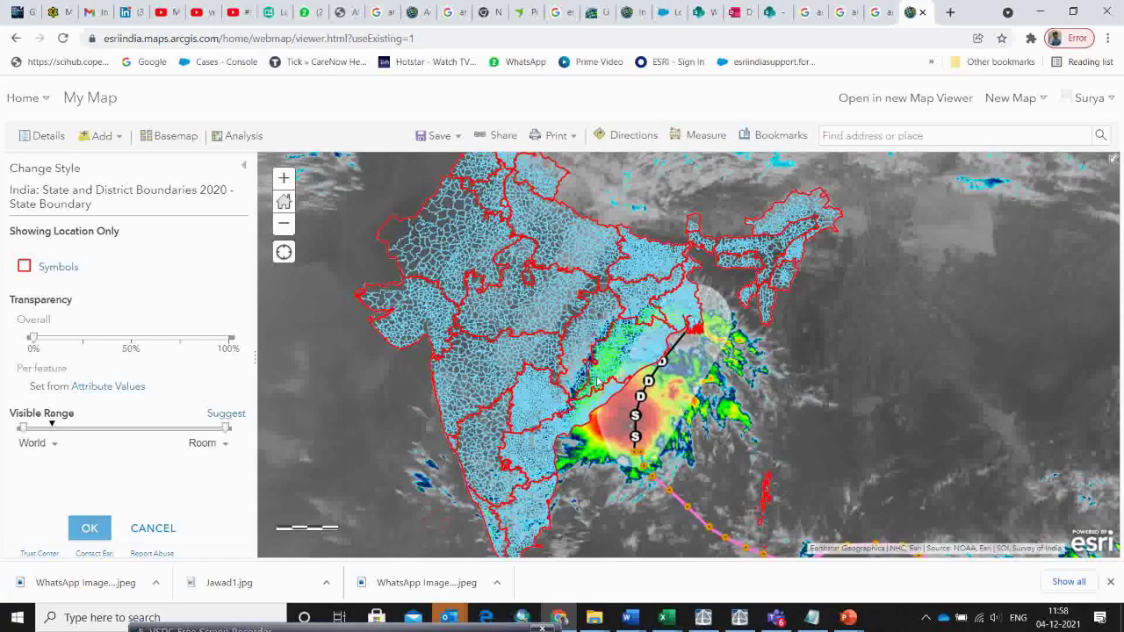
click(95, 528)
click(91, 526)
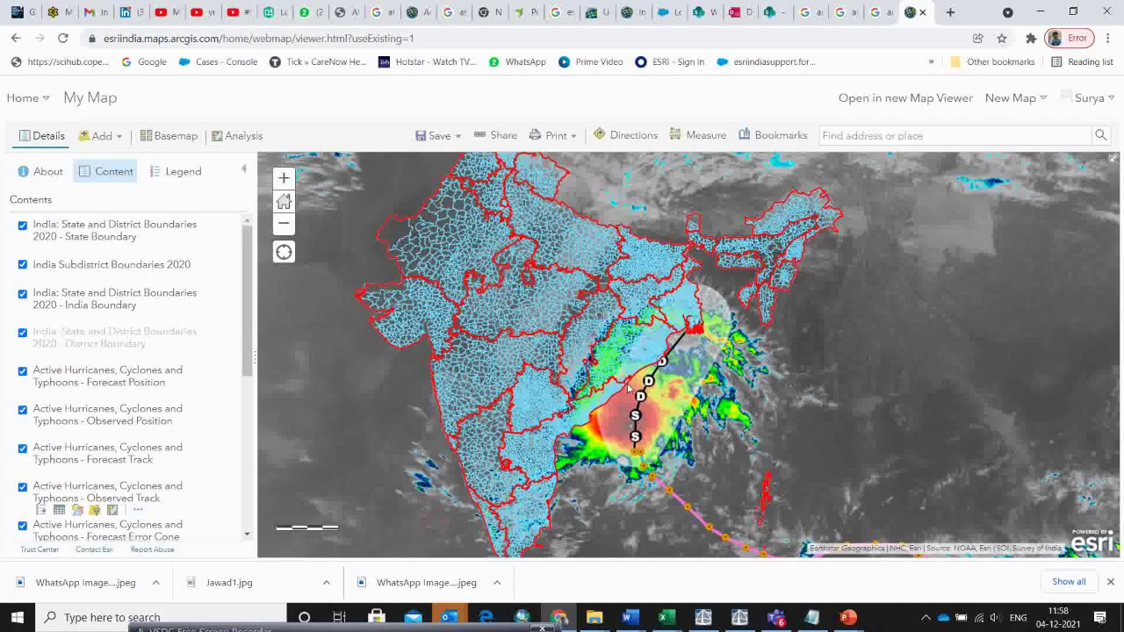
Save the web map with the title 'Cyclone Update map' and the tags Cyclone and Update
click(447, 139)
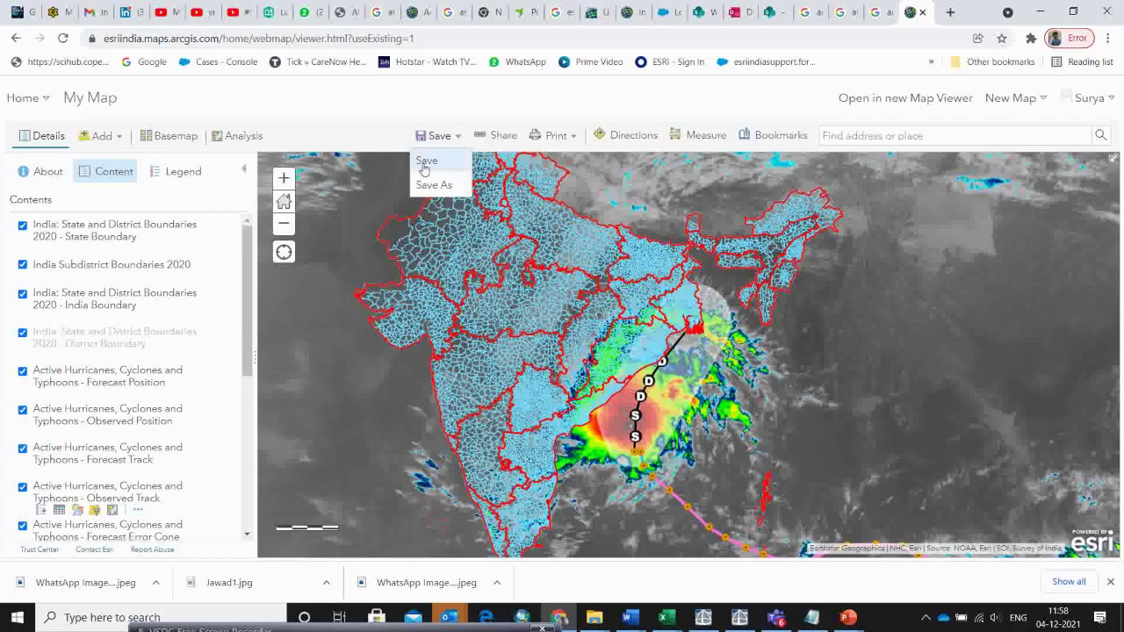
click(426, 163)
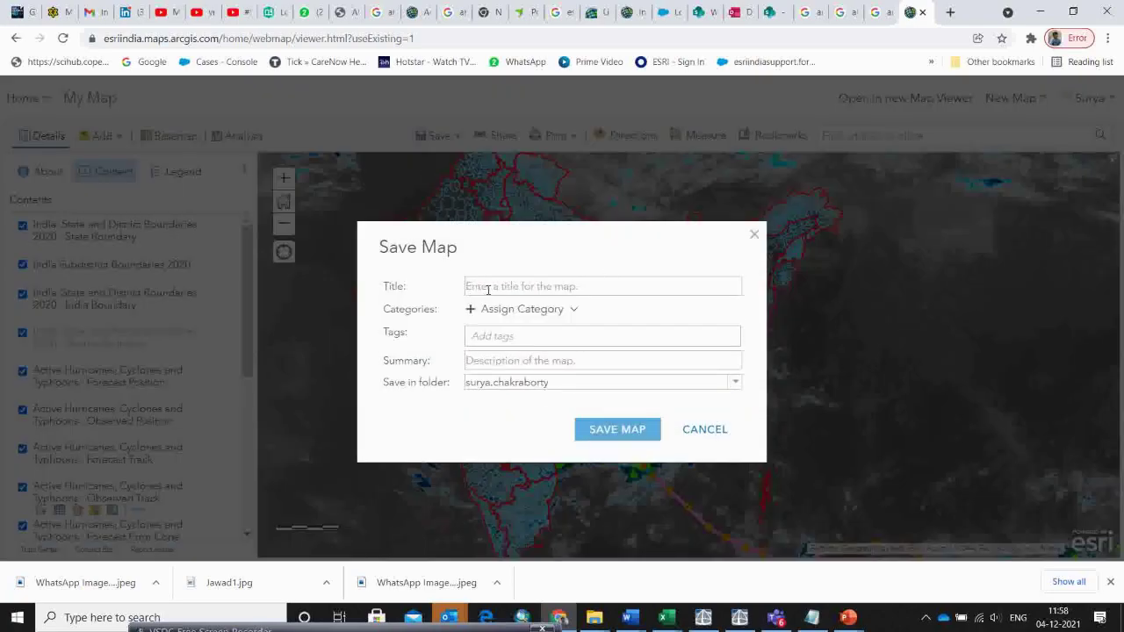
click(490, 286)
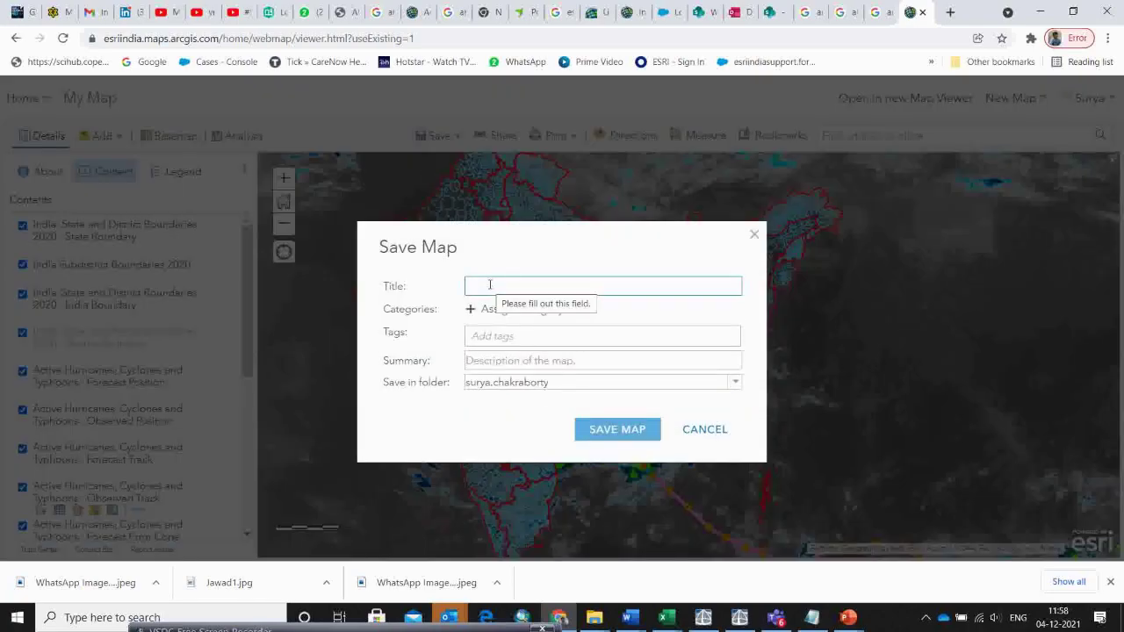
text(Cyclone Updat)
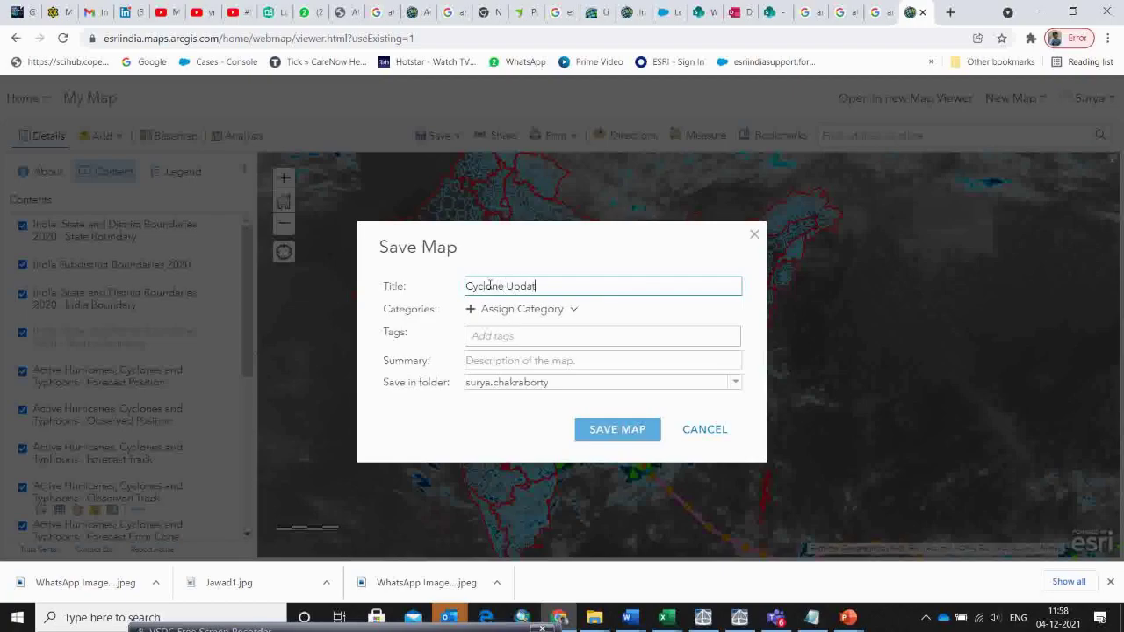
text(e map)
click(490, 336)
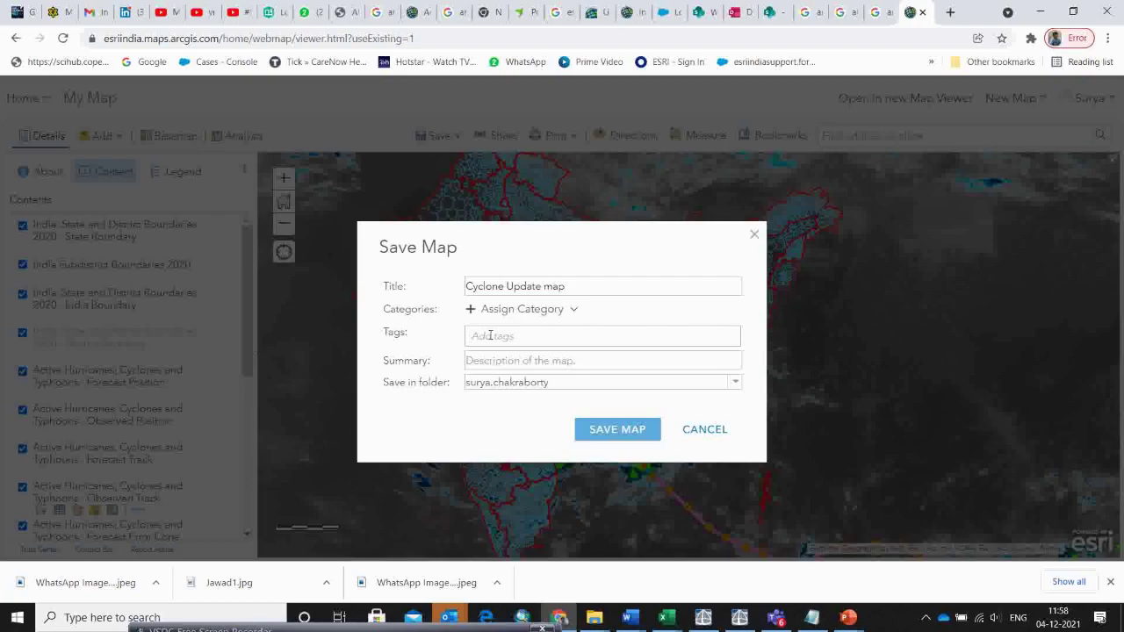
text(Cycl)
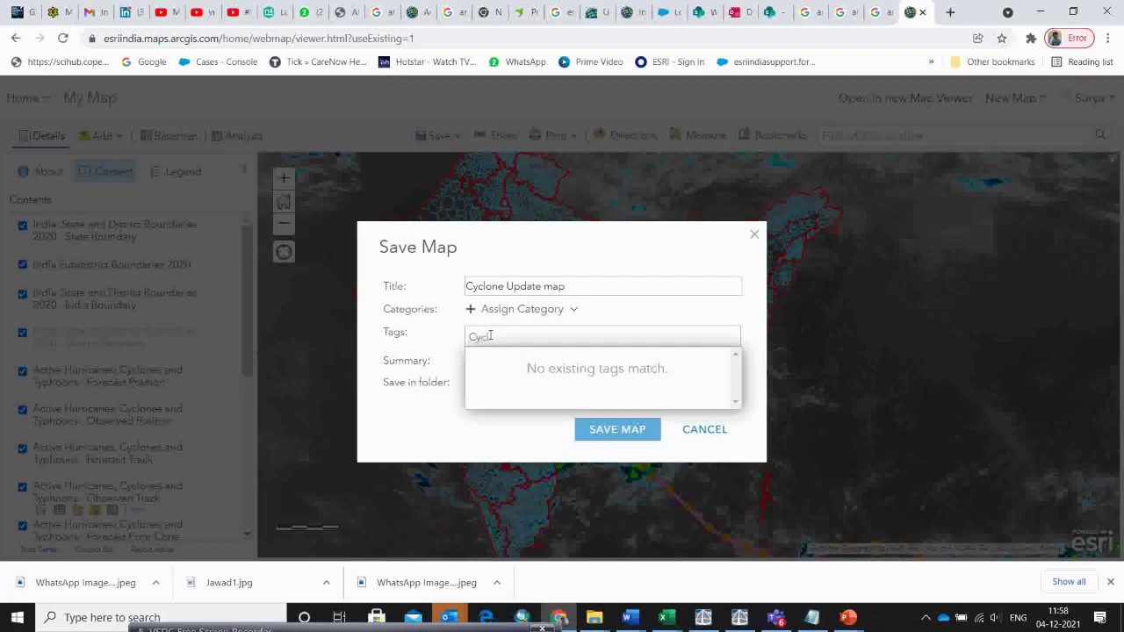
text(one, Update)
key(Return)
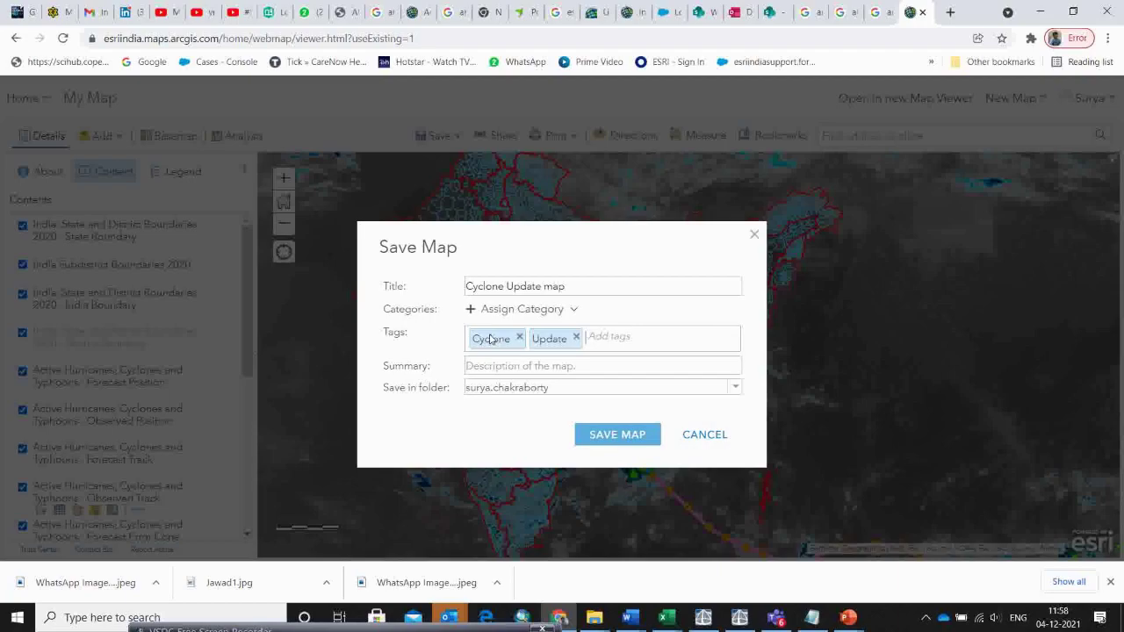
Enter the summary 'Cyclone update and analysis' and save the map to My Content
click(501, 363)
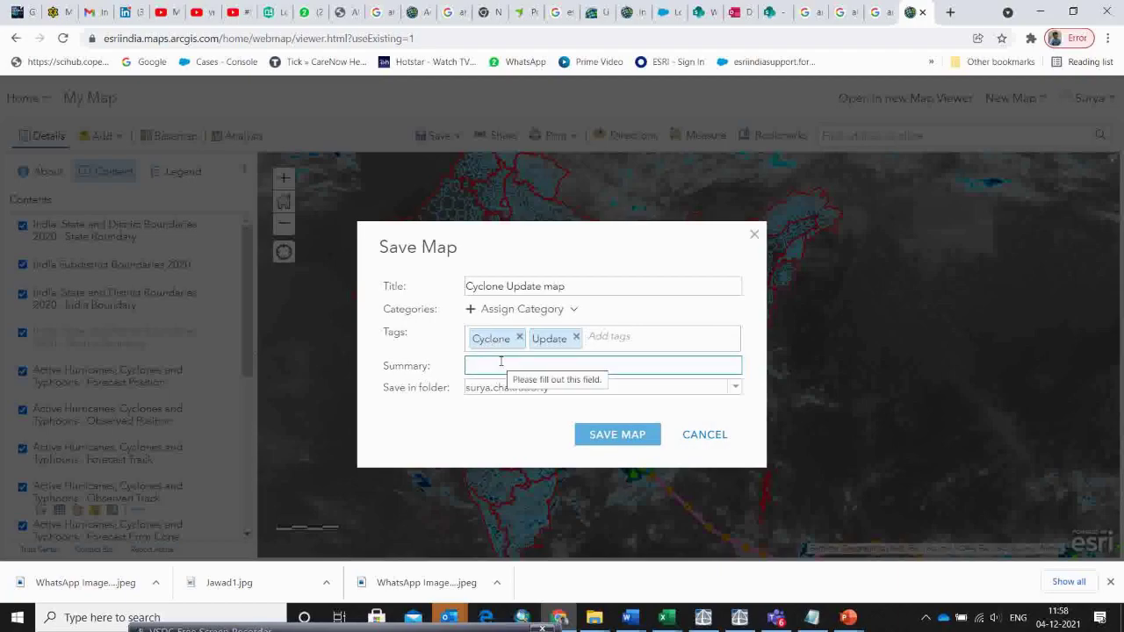
text(Cyc)
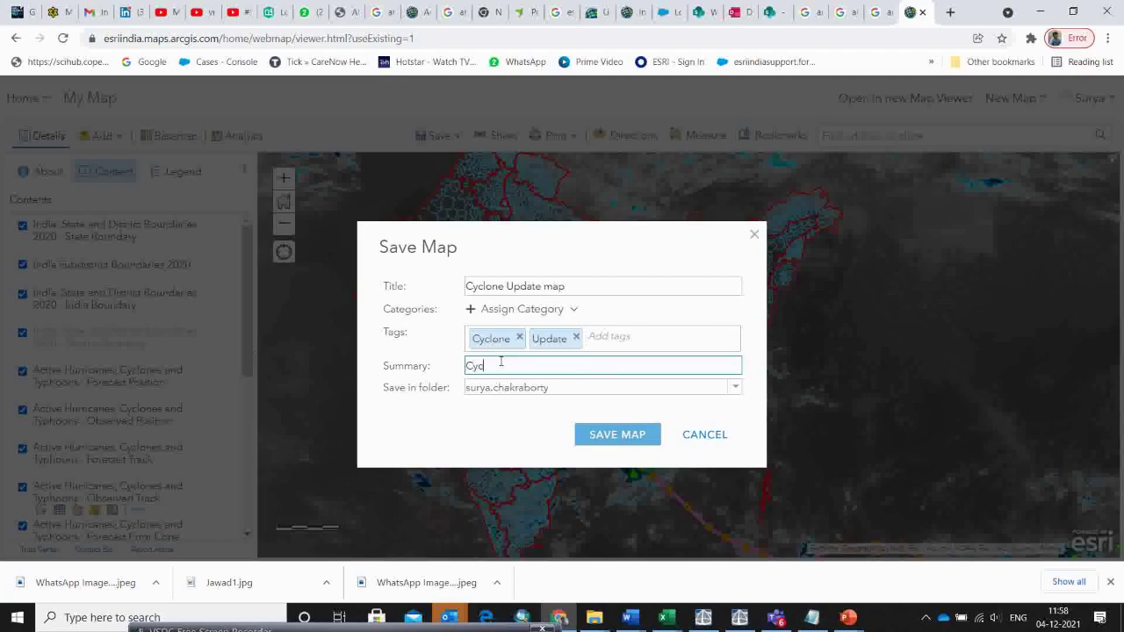
text(lone update Maand analysis)
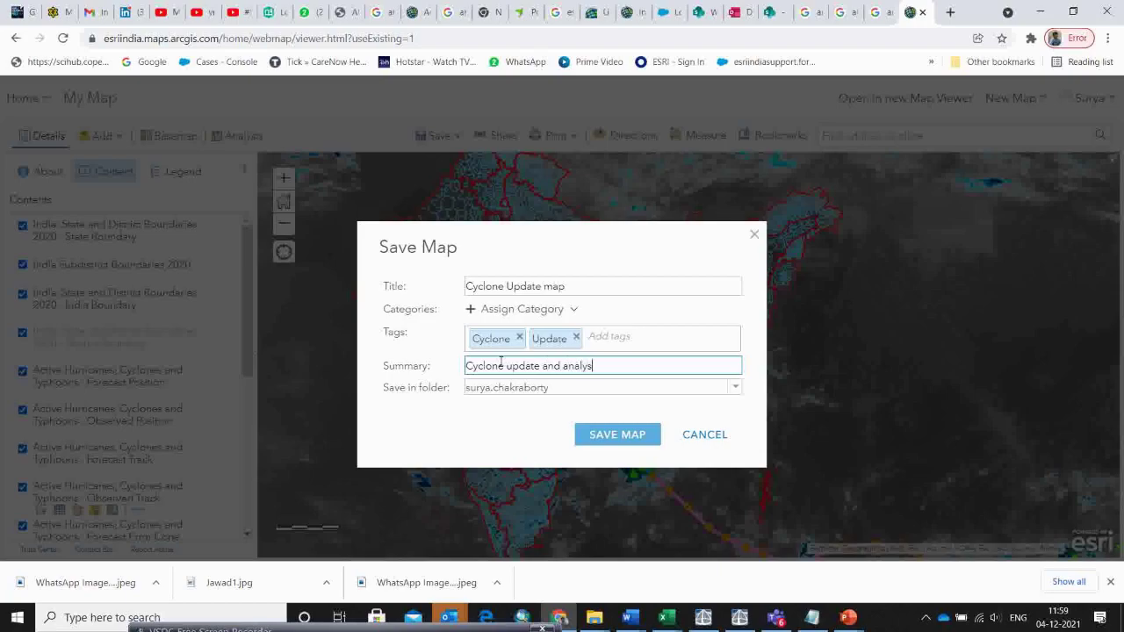
click(608, 435)
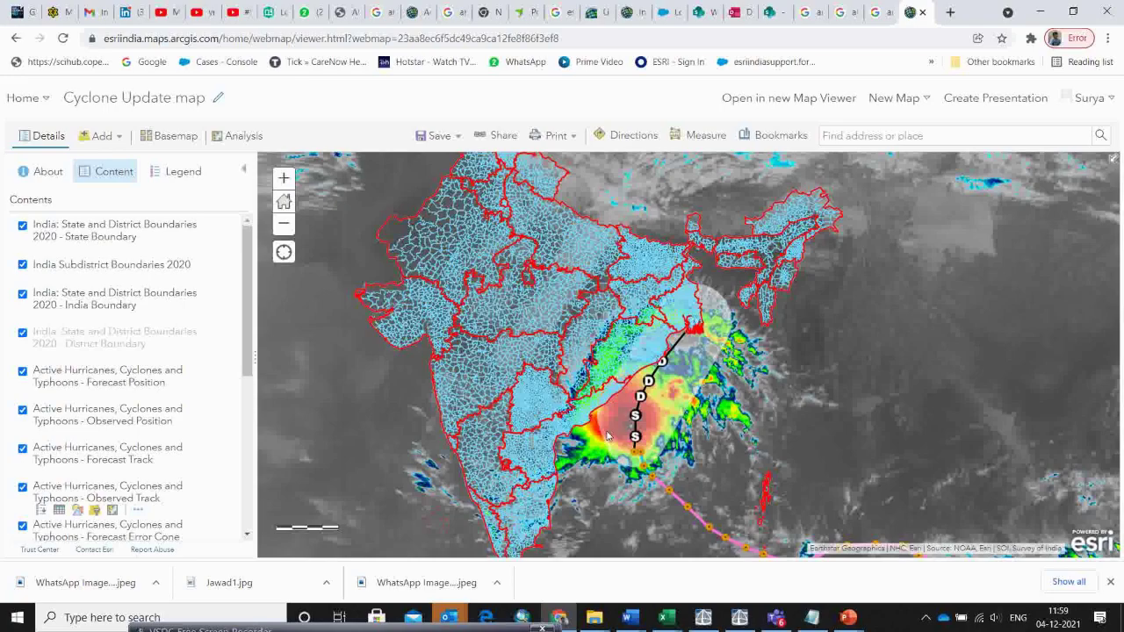
click(19, 98)
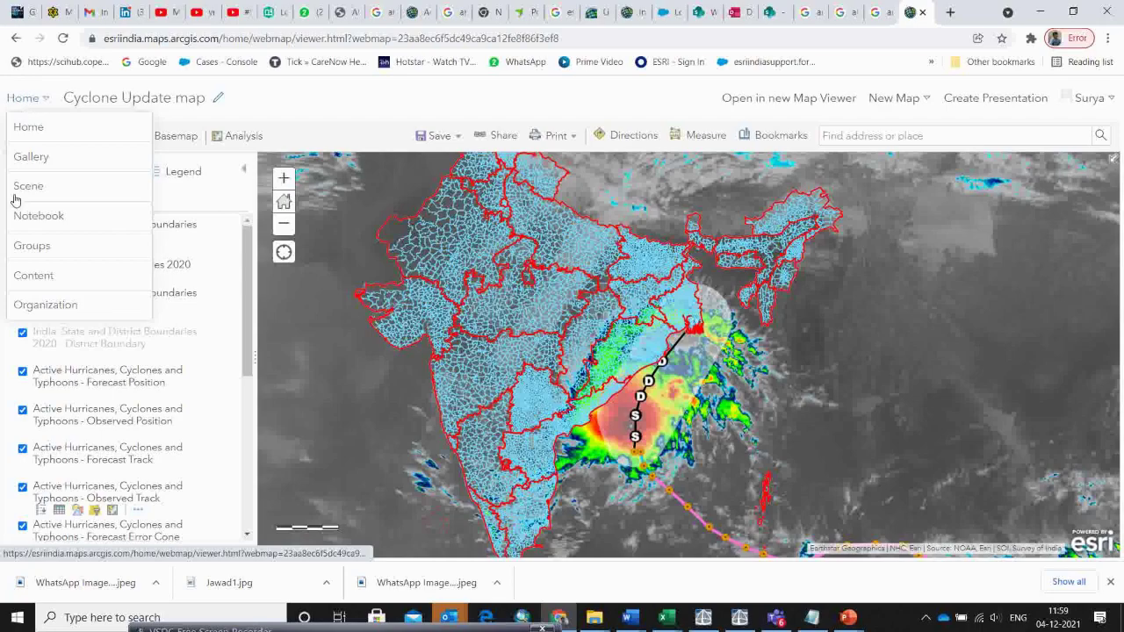
click(31, 275)
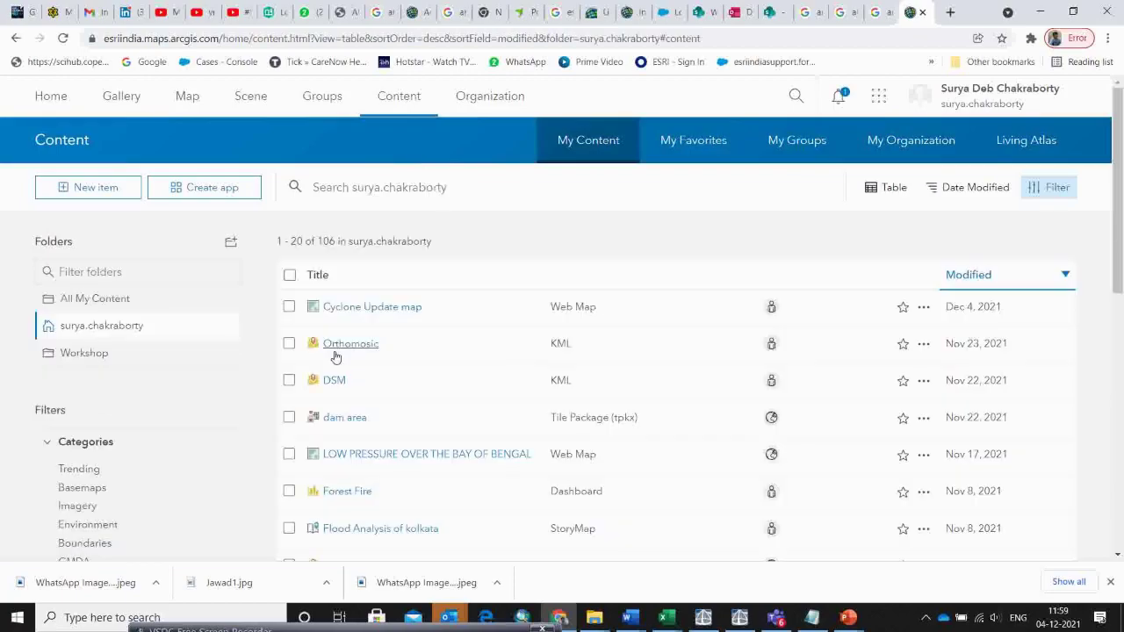
scroll(334, 357, down, 1)
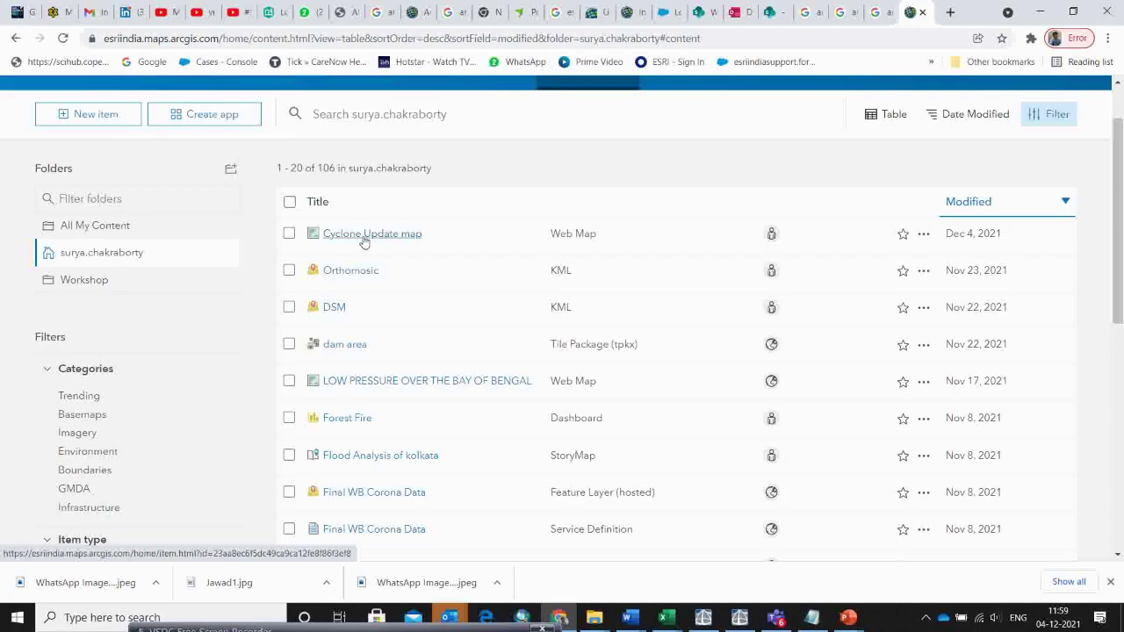
click(365, 235)
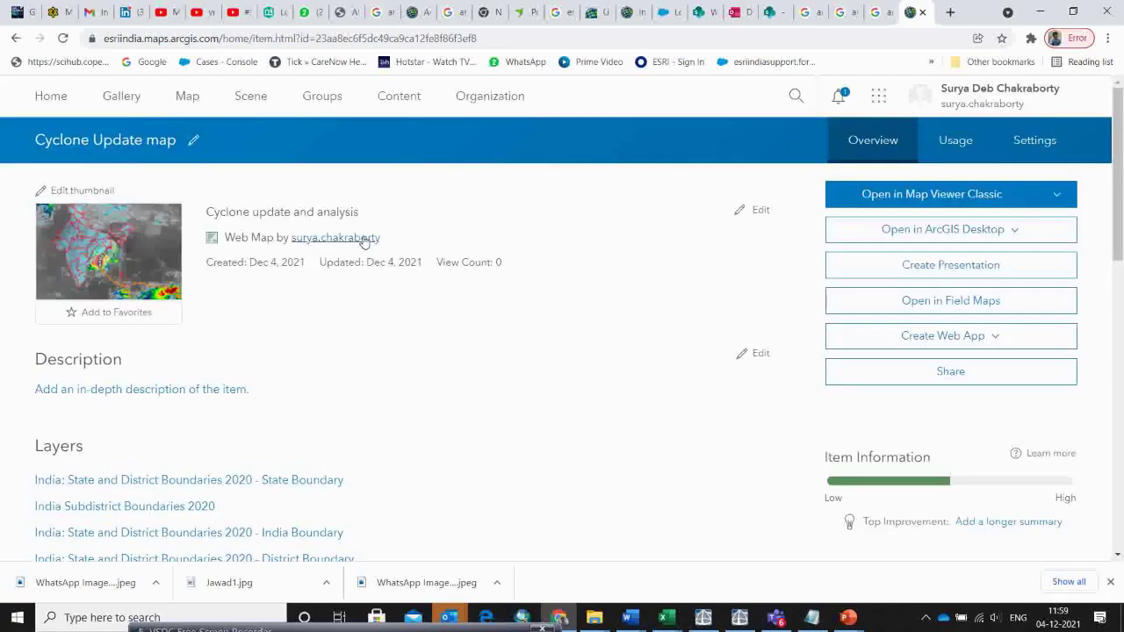
click(115, 258)
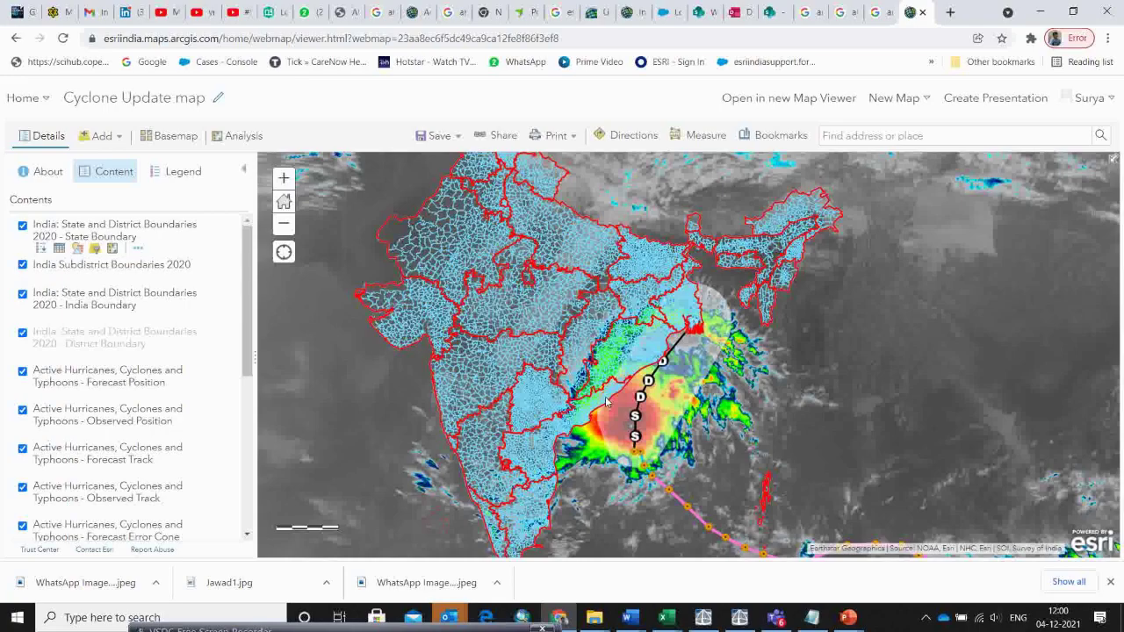
From My Content, share the Cyclone Update map with Everyone (public) and acknowledge the notice
click(28, 104)
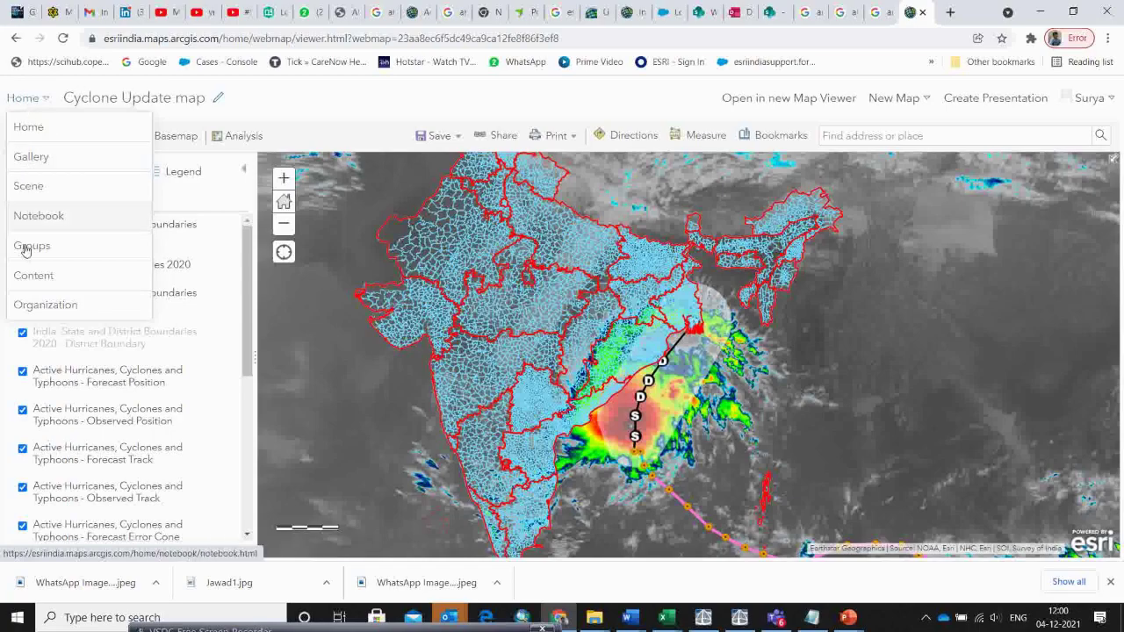
click(27, 275)
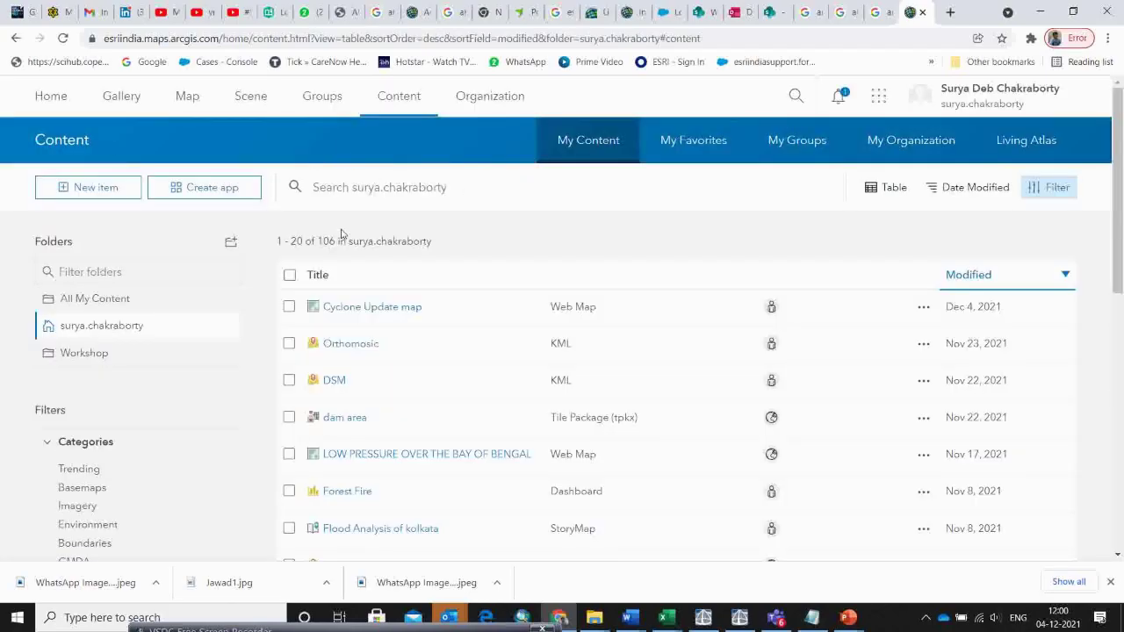
click(289, 307)
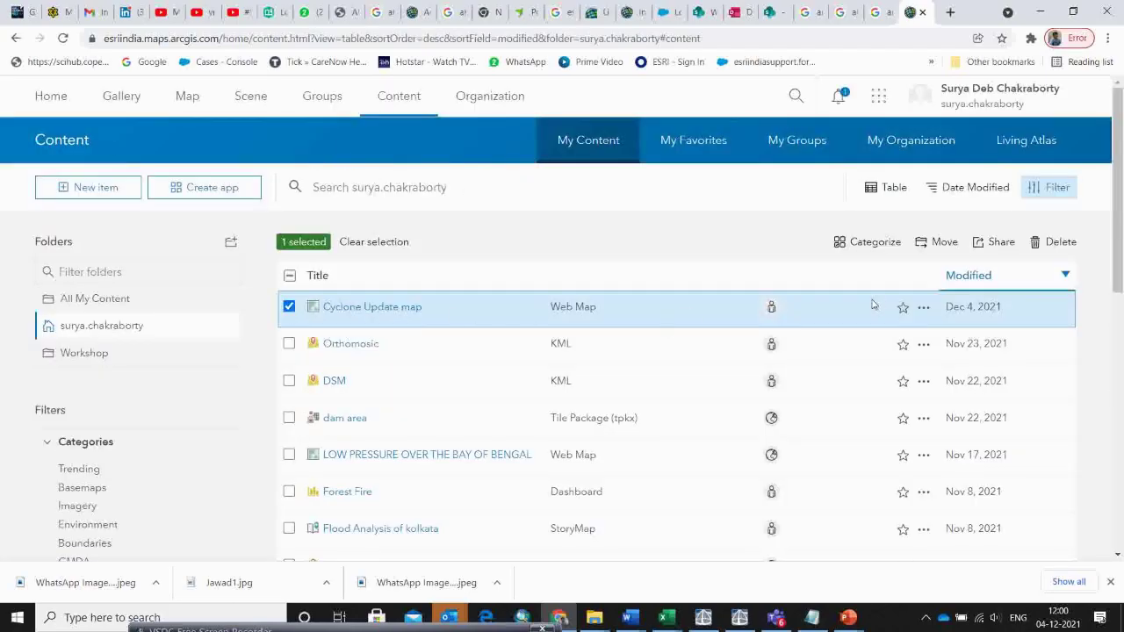
click(923, 307)
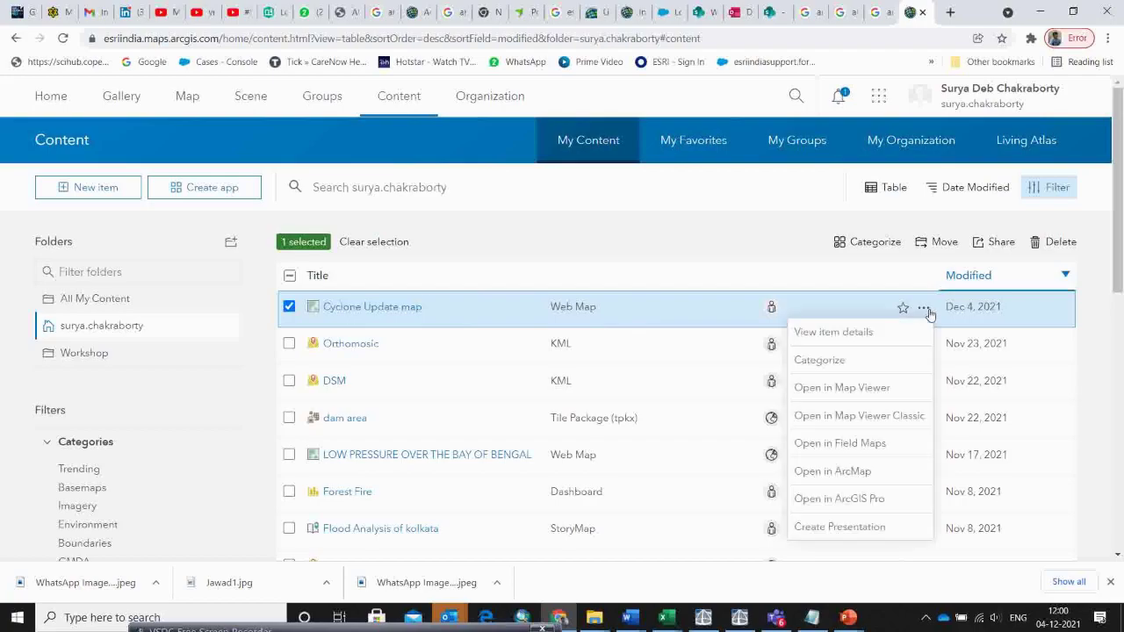
click(994, 245)
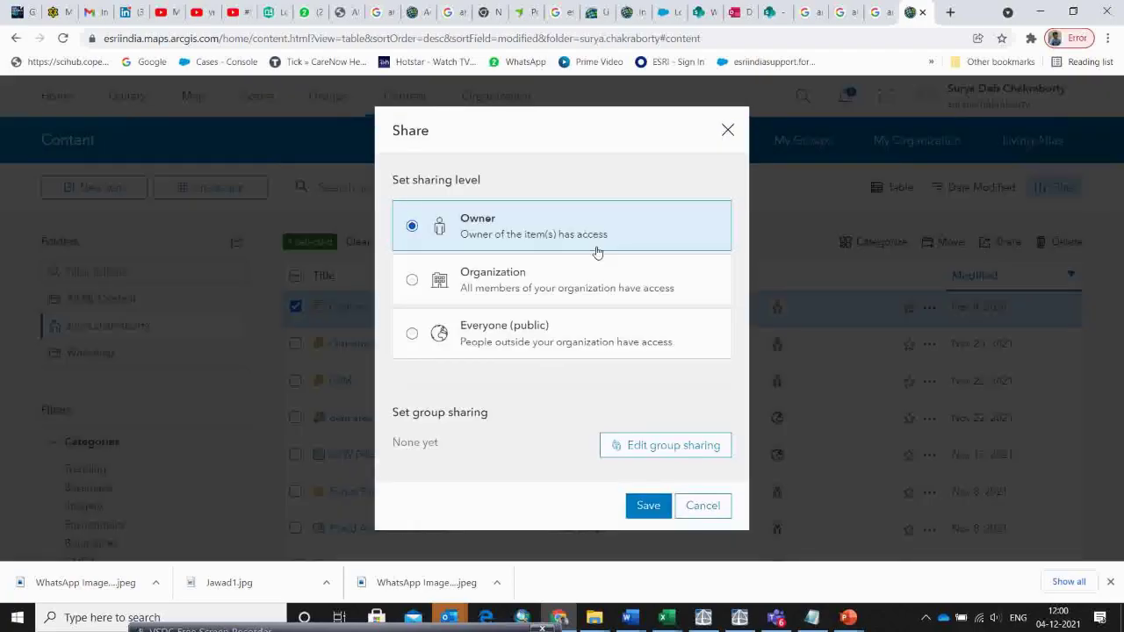
click(413, 342)
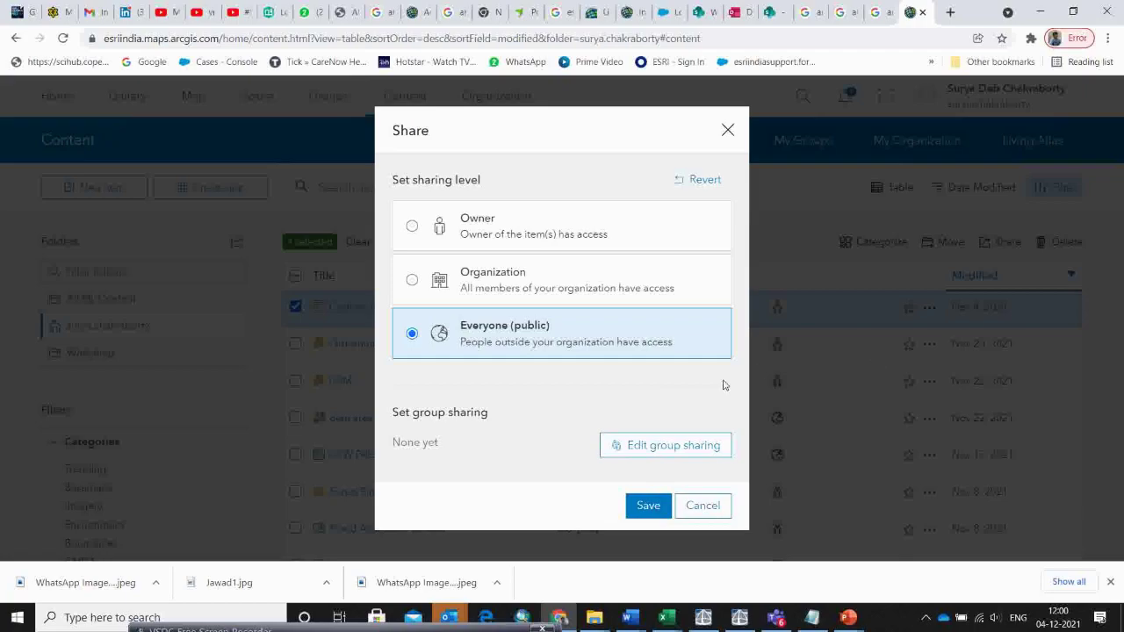
click(649, 506)
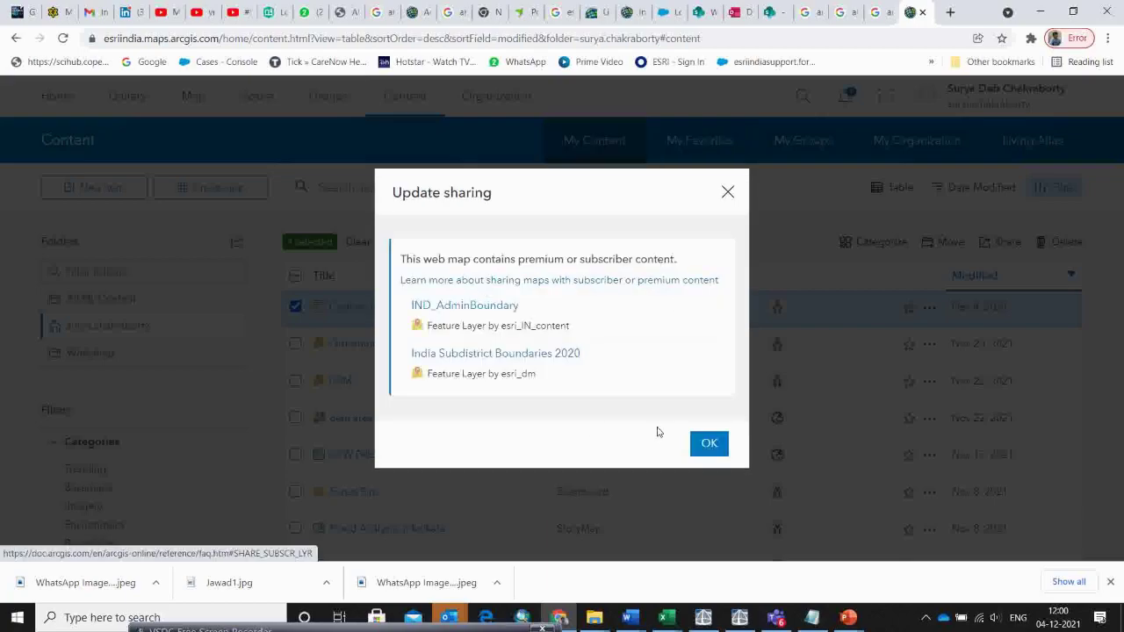
click(708, 450)
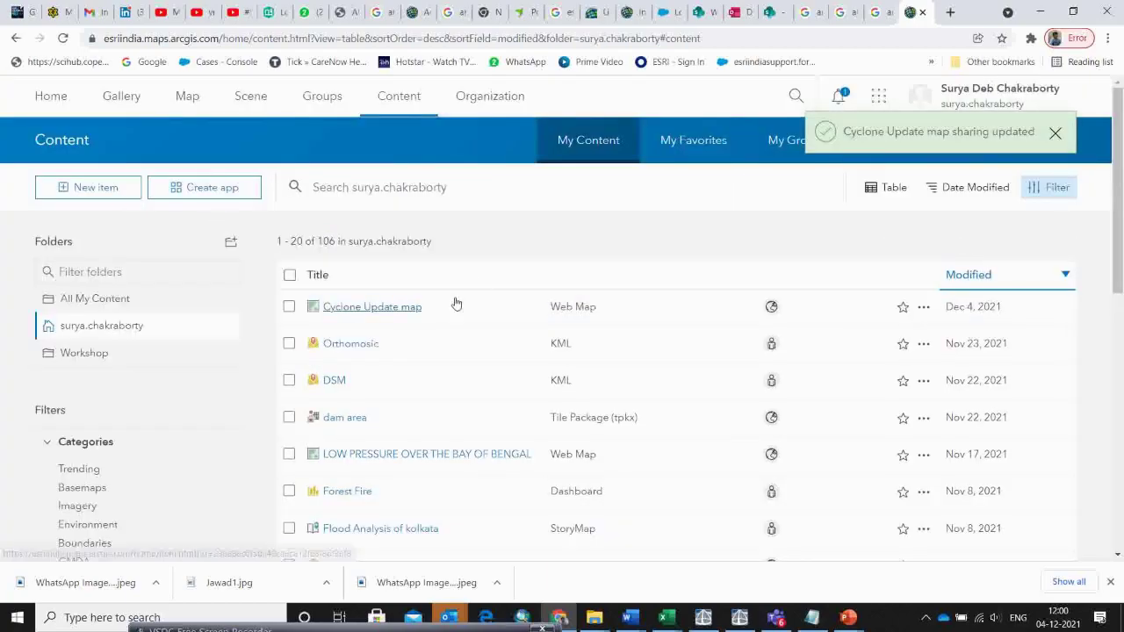
Open the Cyclone Update map's item page and scroll to its details
click(289, 306)
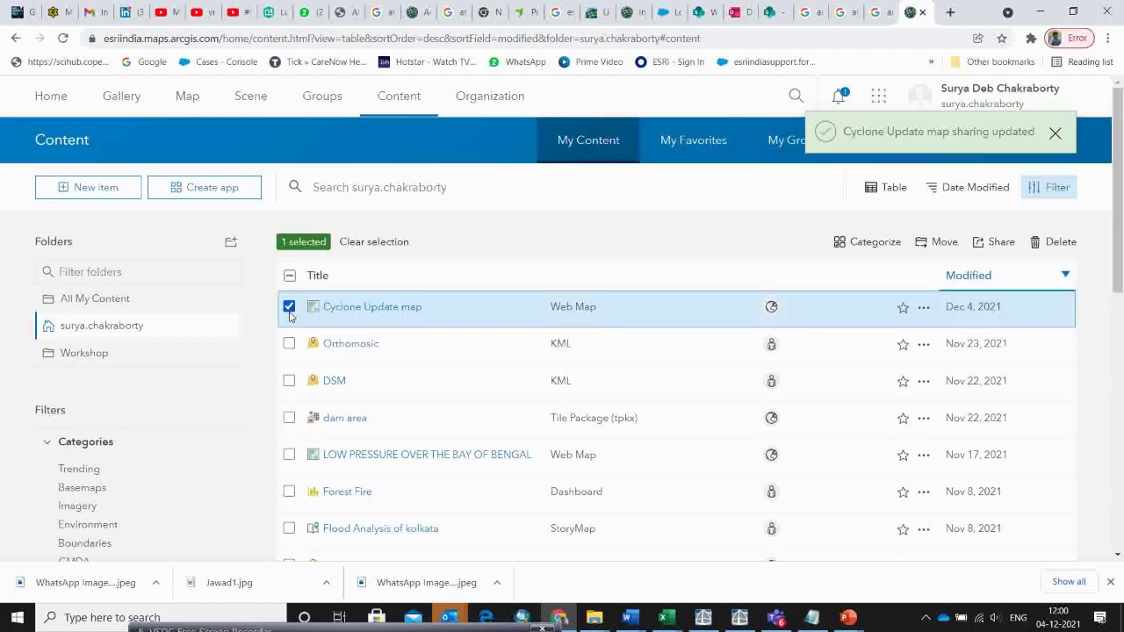
click(372, 316)
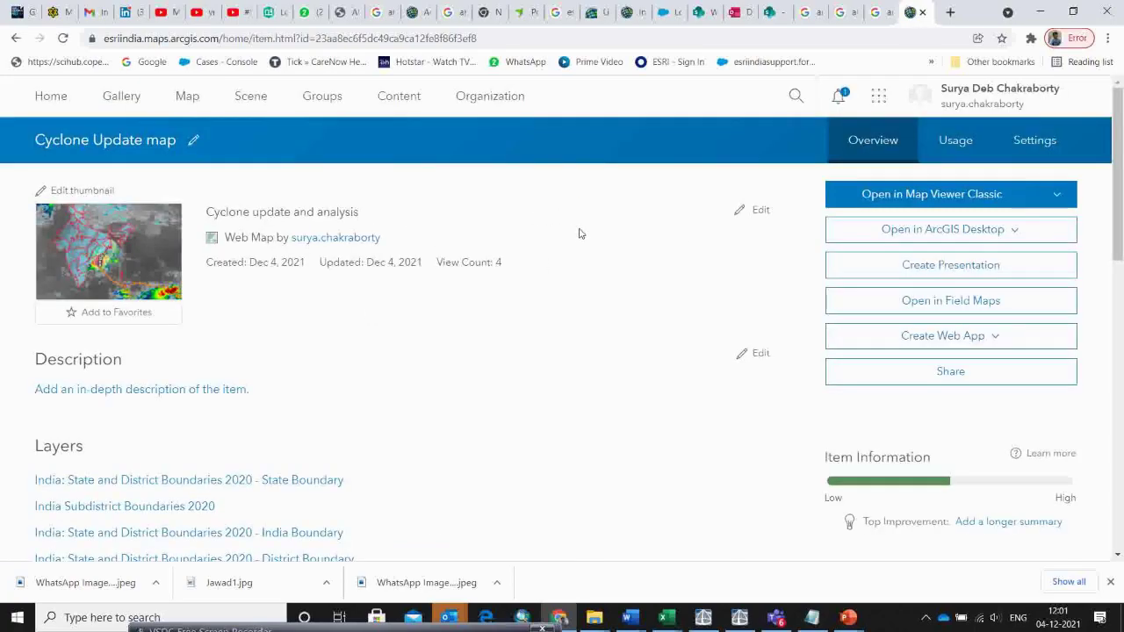
scroll(575, 335, down, 3)
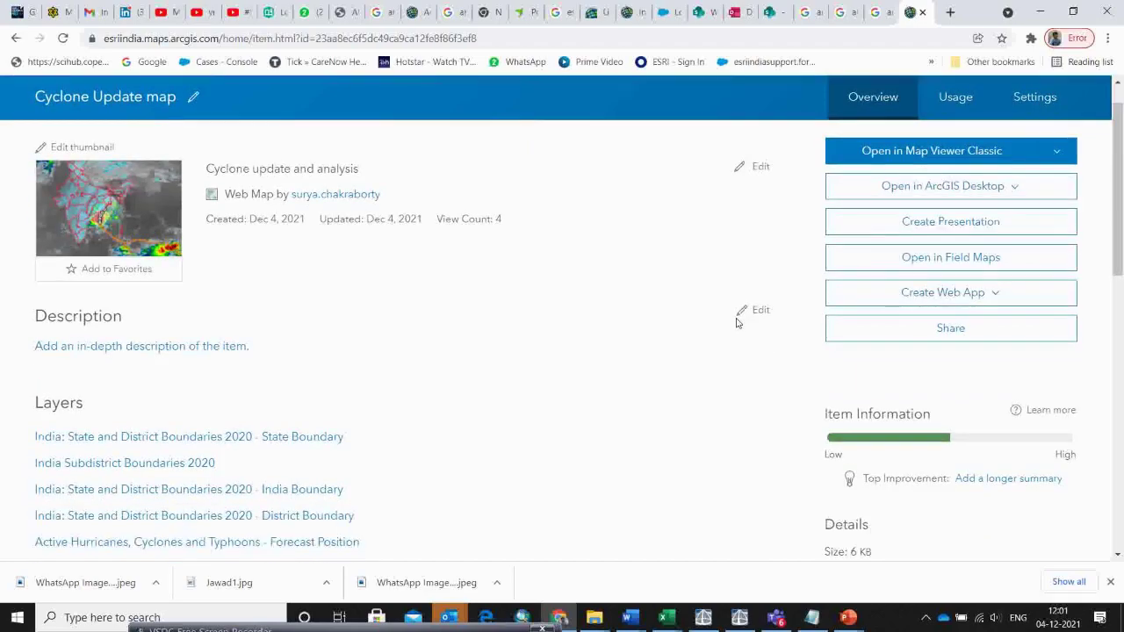
scroll(708, 319, up, 2)
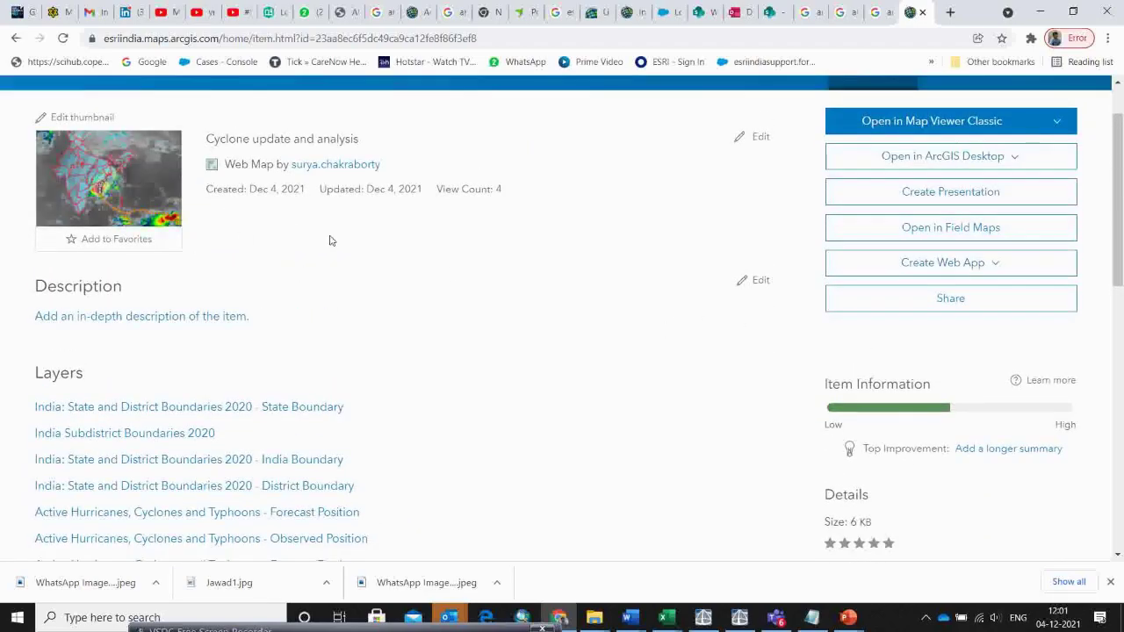
scroll(454, 276, down, 2)
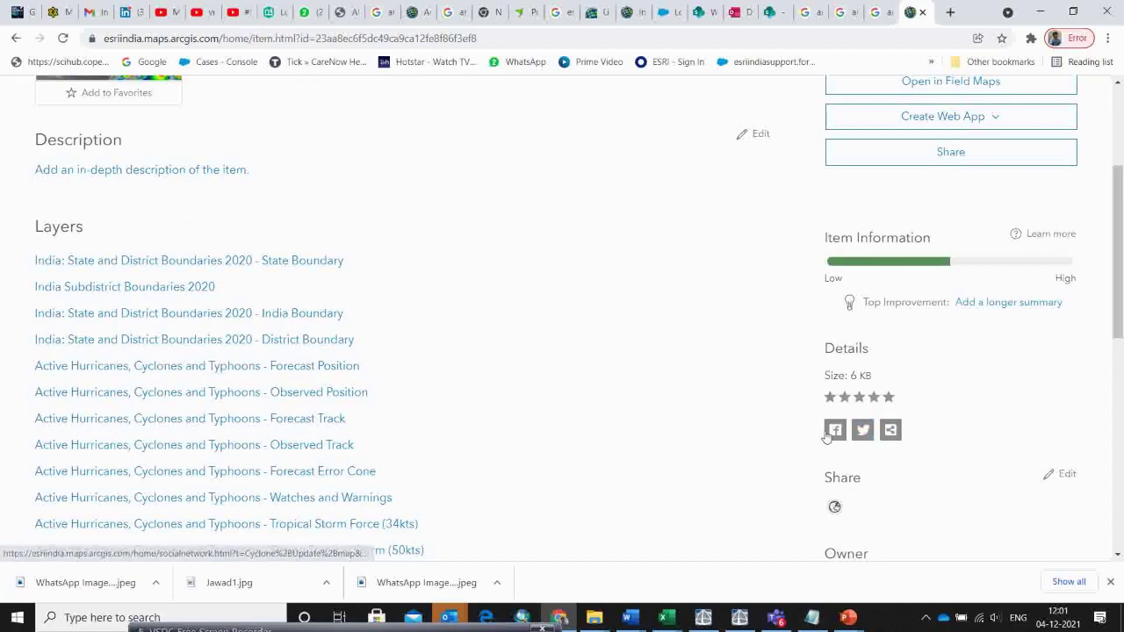
Generate the map's short URL and copy it
click(891, 430)
click(867, 486)
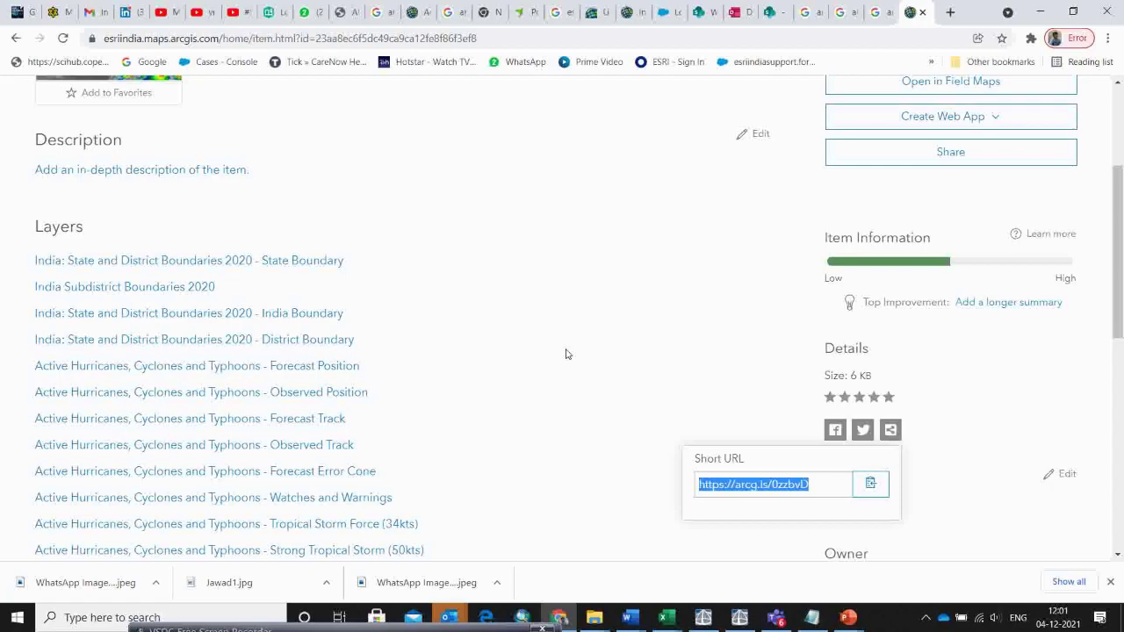
scroll(585, 331, up, 3)
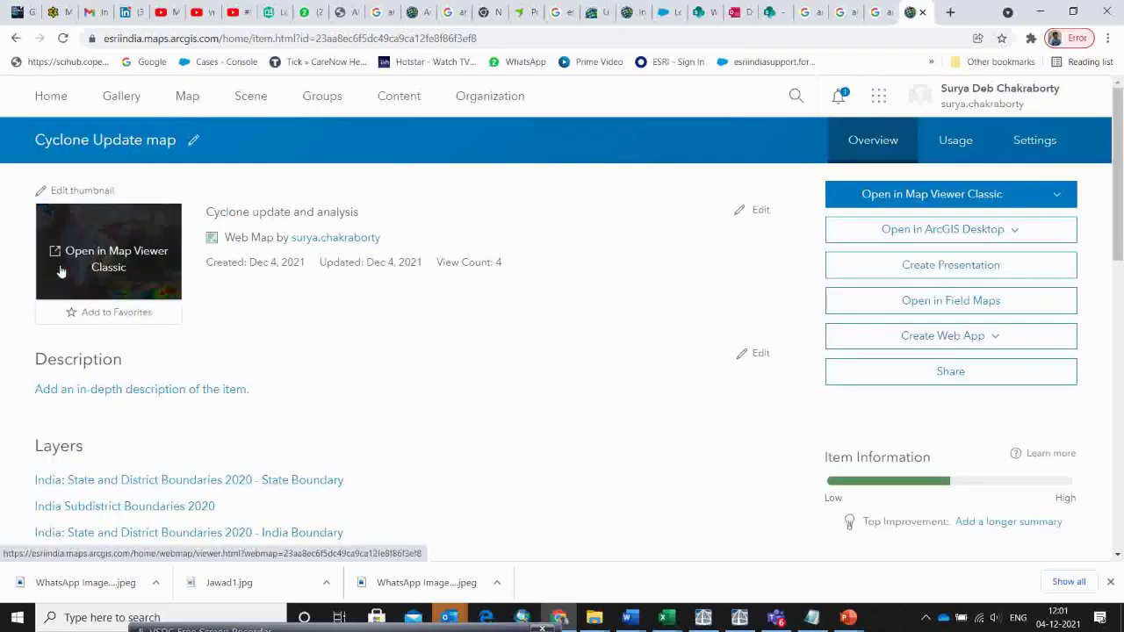
drag(365, 631, 422, 519)
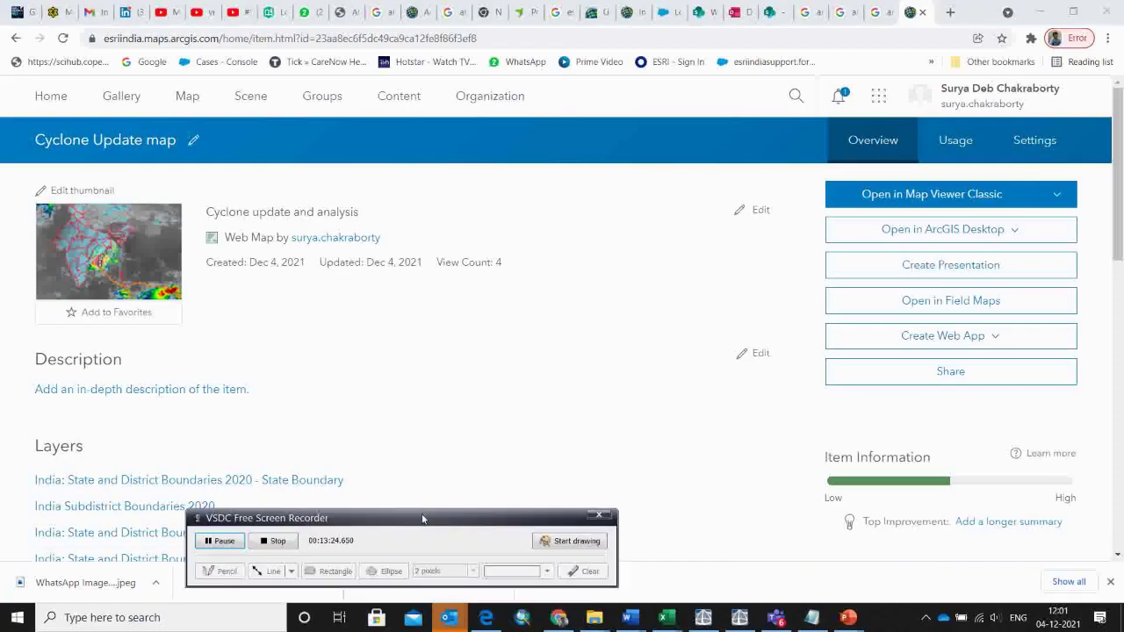